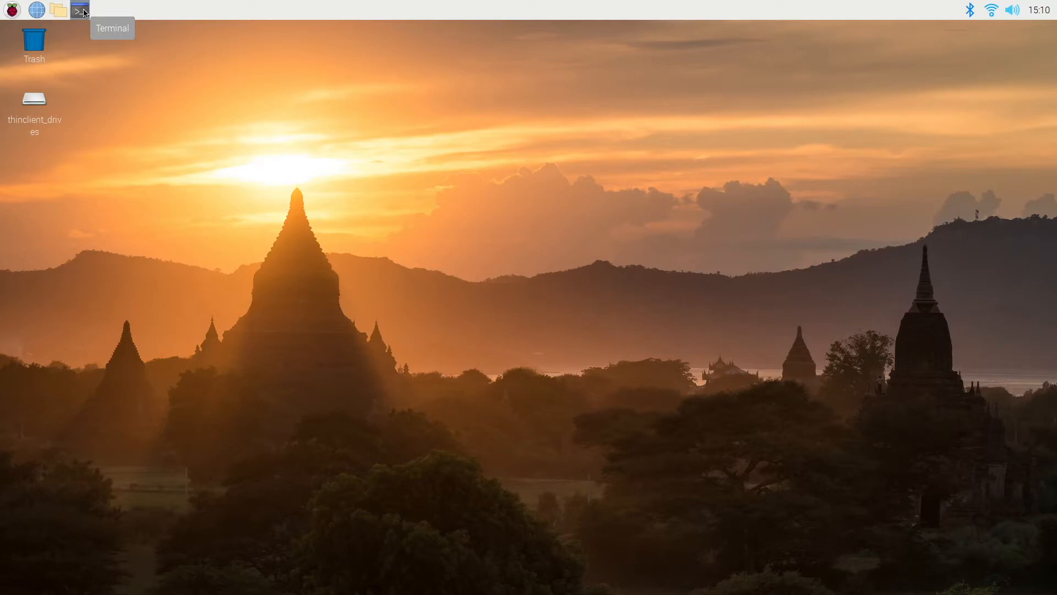
- Start Node-RED from a terminal with node-red and highlight the settings file path in its startup output
click(84, 13)
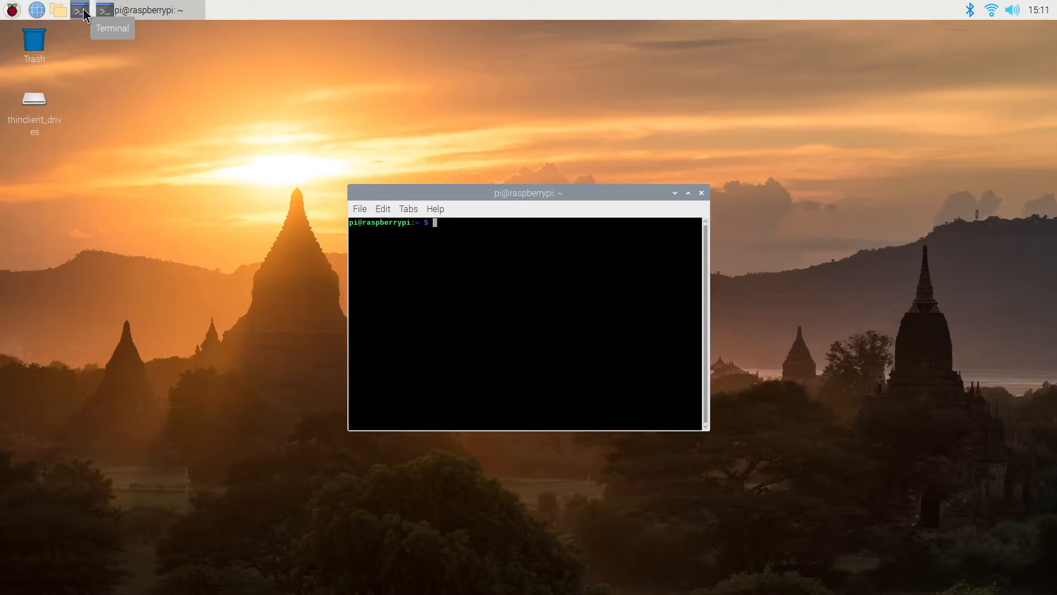
text(node-red)
key(Return)
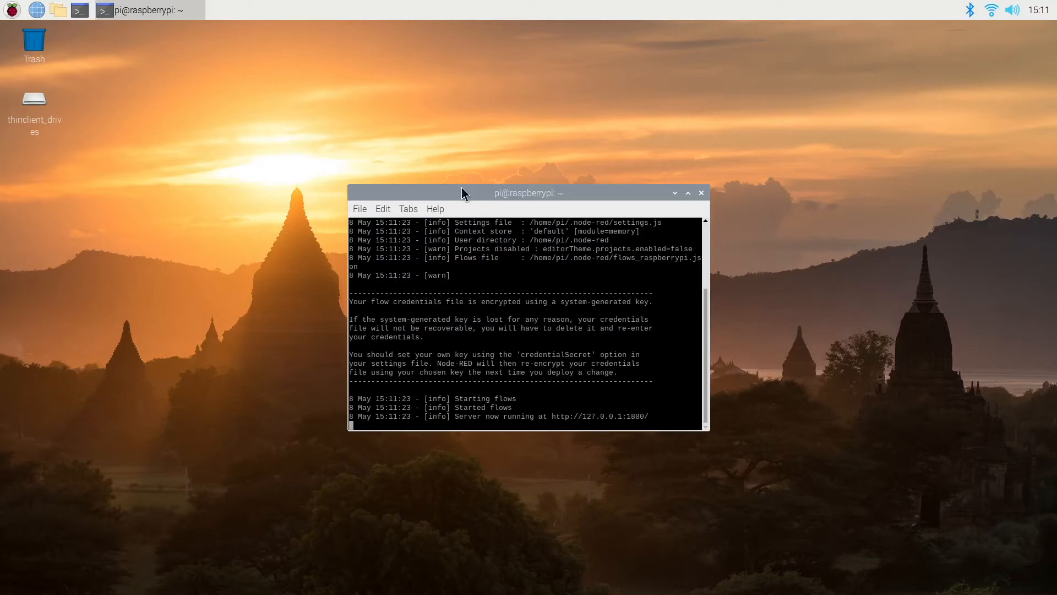
scroll(494, 273, up, 4)
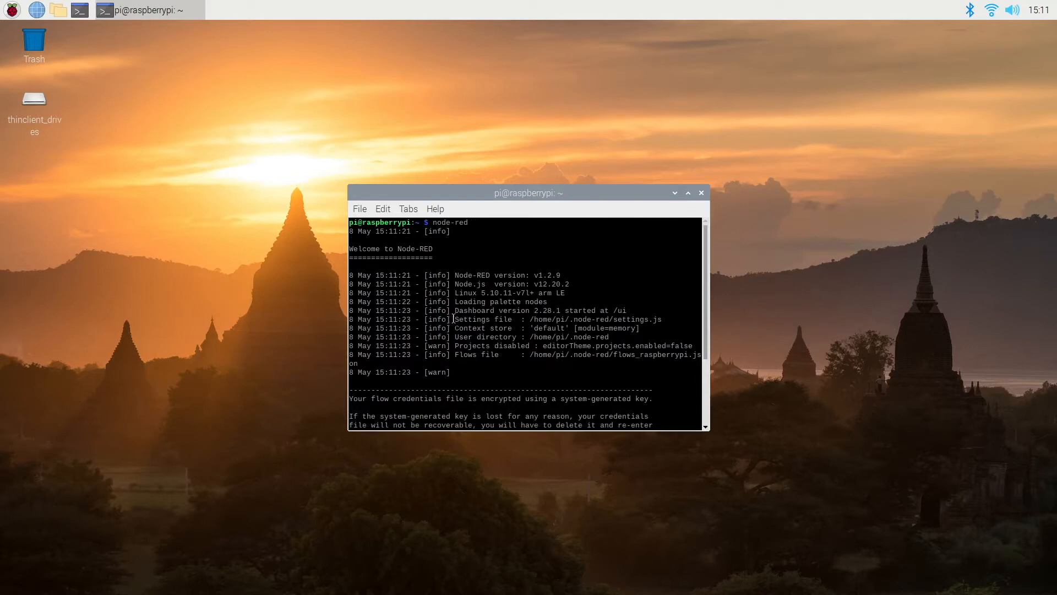
drag(453, 320, 666, 320)
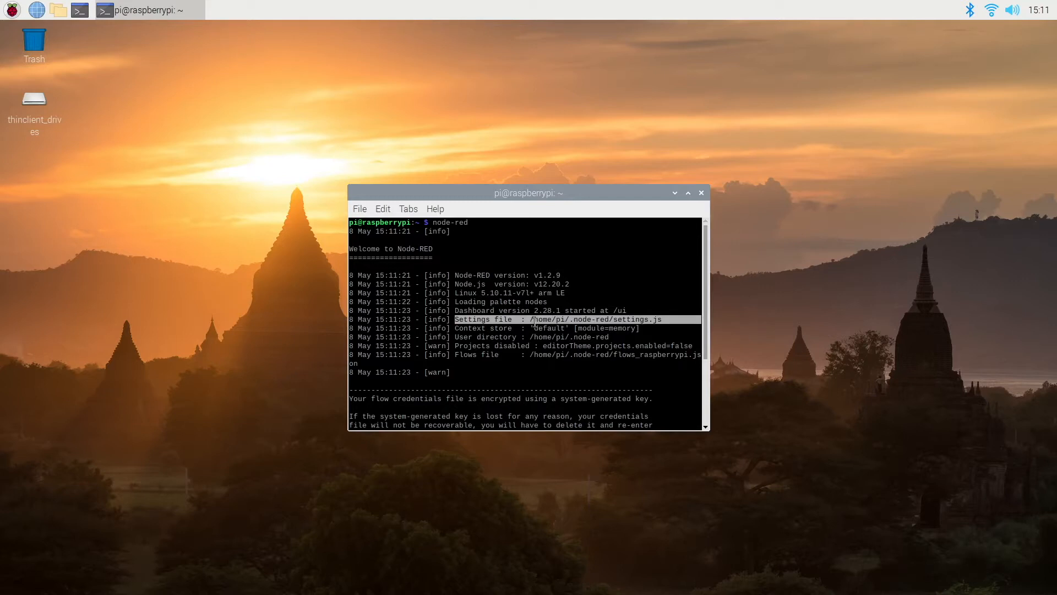
- Open a second terminal window and arrange it side by side with the one running Node-RED
click(81, 11)
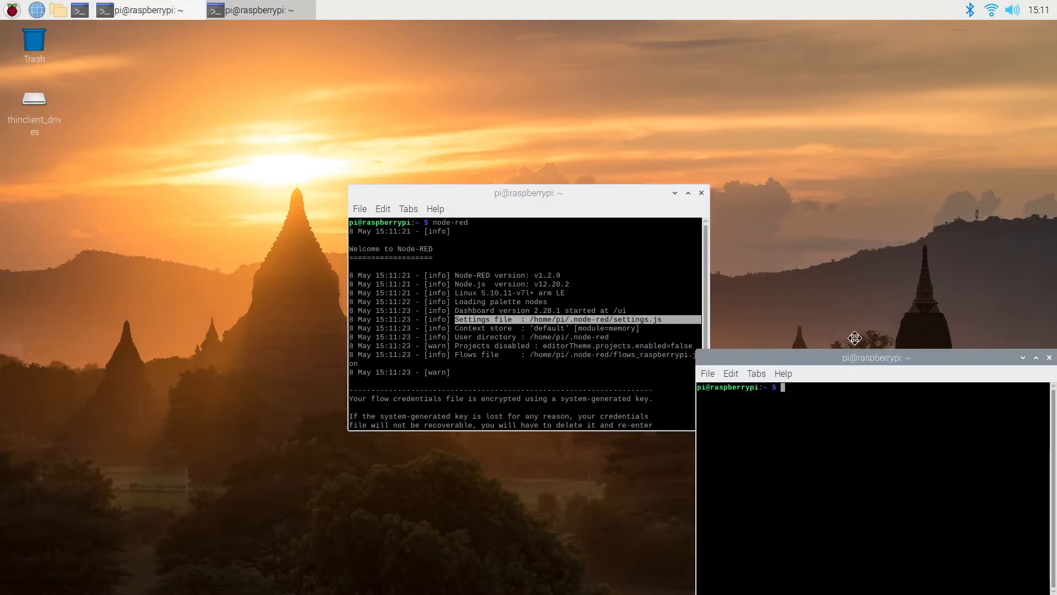
drag(854, 338, 817, 233)
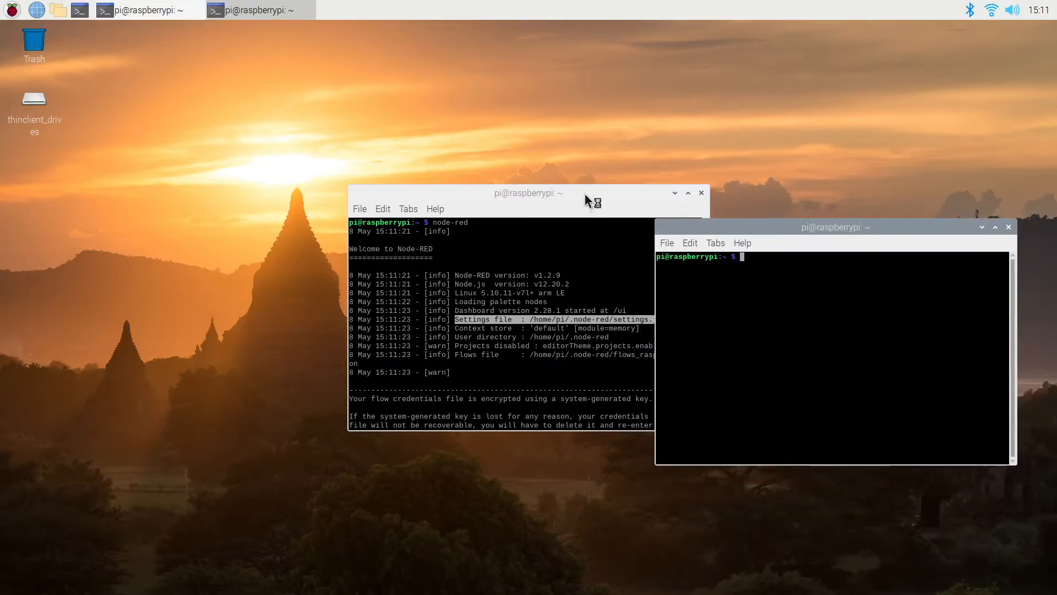
drag(586, 199, 386, 232)
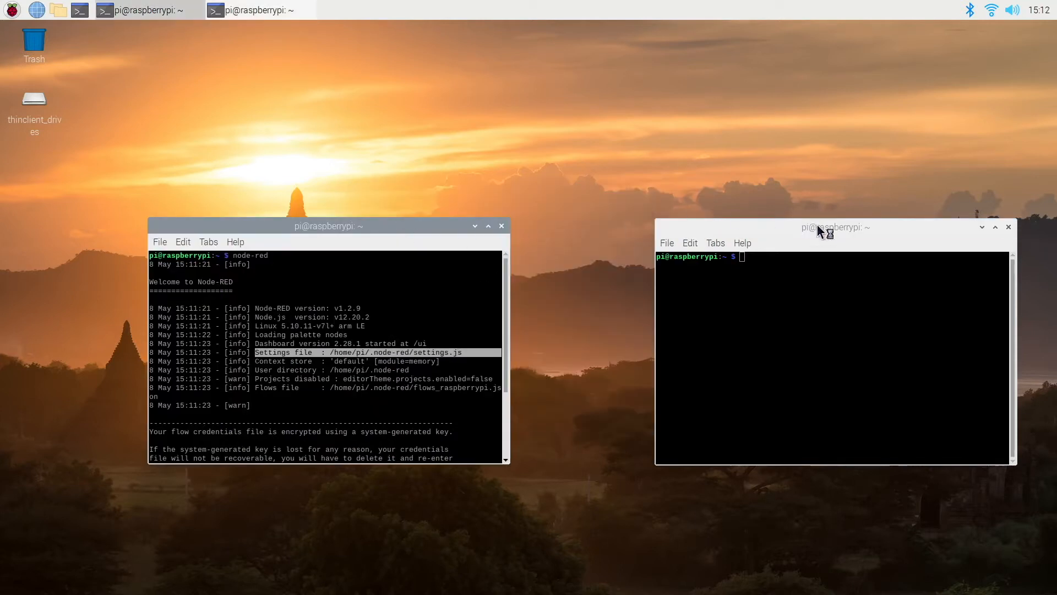
drag(818, 227, 741, 227)
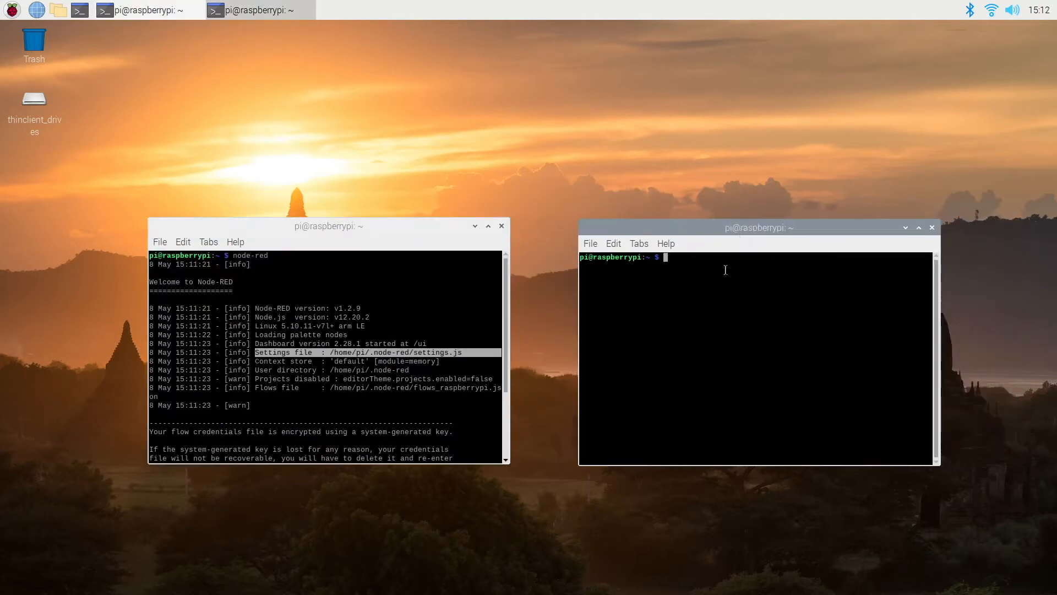
- In the new terminal, change to /home/pi/.node-red and list all its files with ls -al
text(cd /home/pi/.node-red)
key(Return)
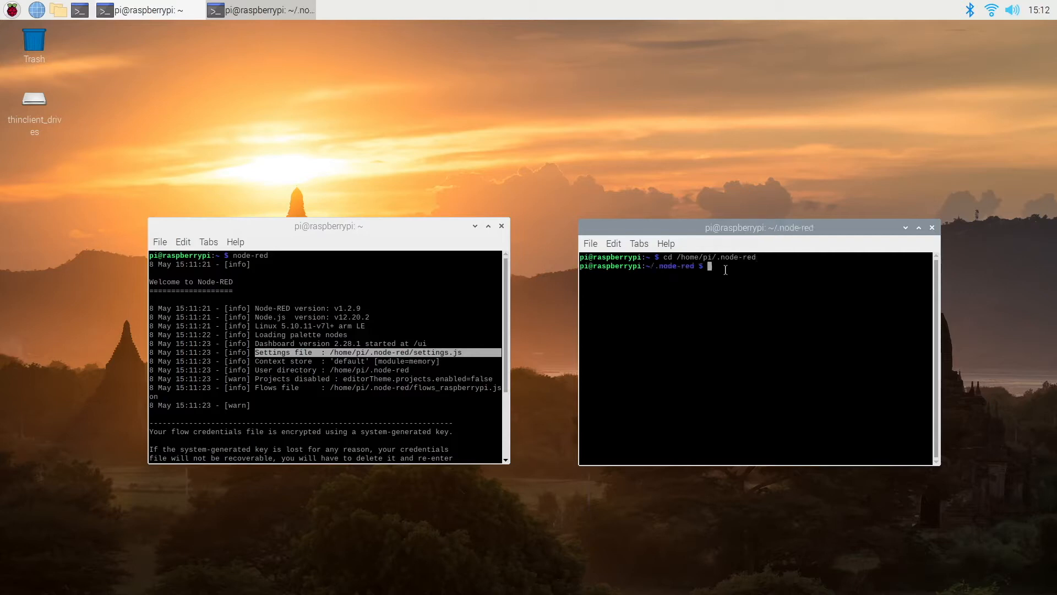
text(ls -al)
key(Return)
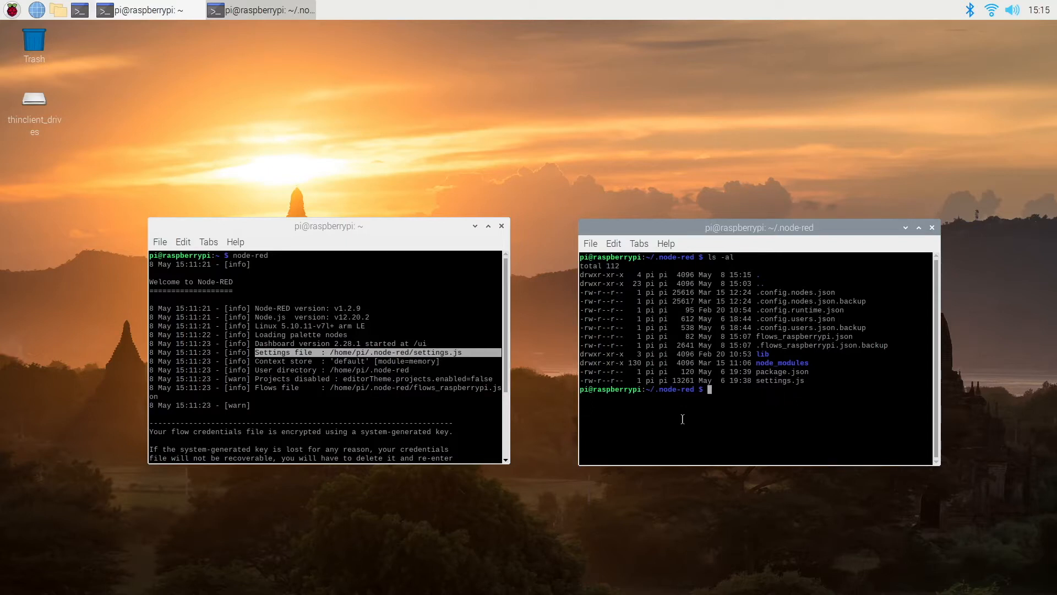
- Open settings.js with sudo nano and set enabled to true under projects in the editorTheme section at the end of the file
text(sudo nano settings.js)
key(Return)
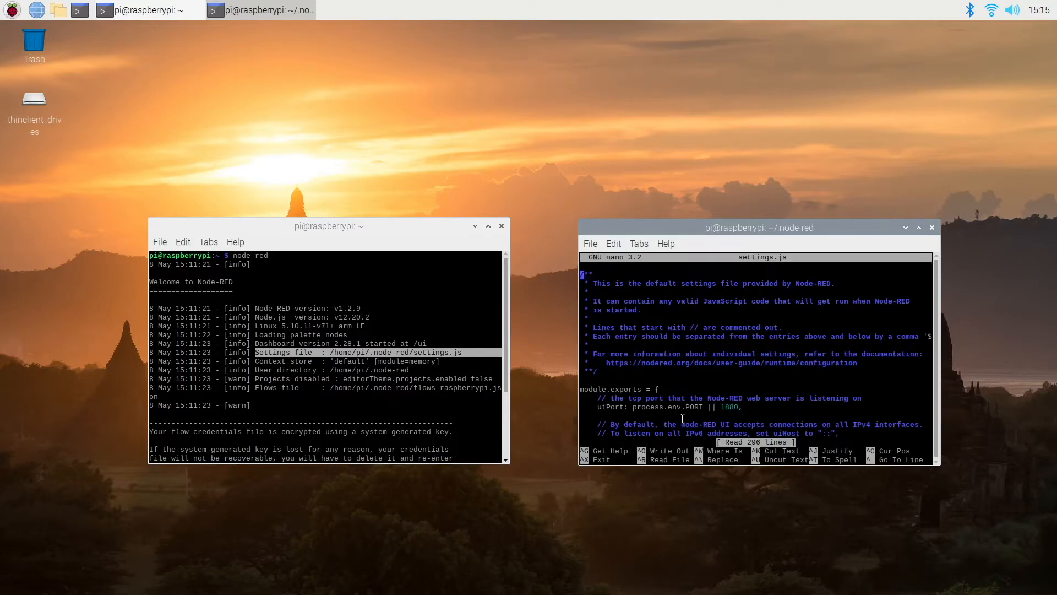
key(Page_Down)
key(Page_Down)
key(Page_Down)
key(Page_Down)
key(Page_Down)
key(Page_Down)
key(Page_Down)
key(Page_Down)
key(Page_Down)
key(Page_Down)
key(Page_Down)
key(Page_Down)
key(Page_Down)
key(Page_Down)
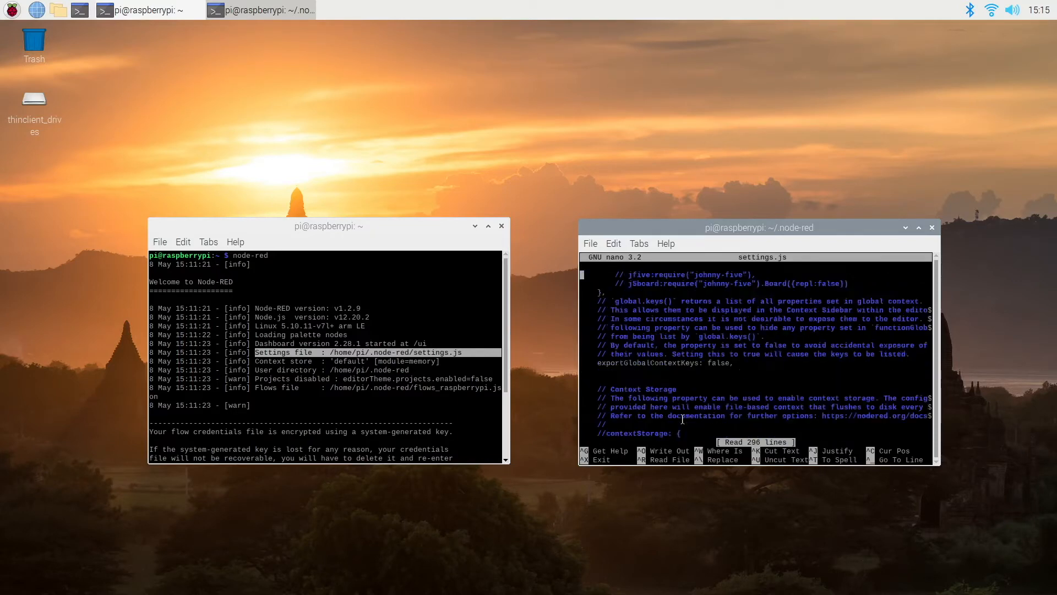
key(Page_Down)
key(Page_Down)
key(Up)
key(Up)
key(Up)
key(Up)
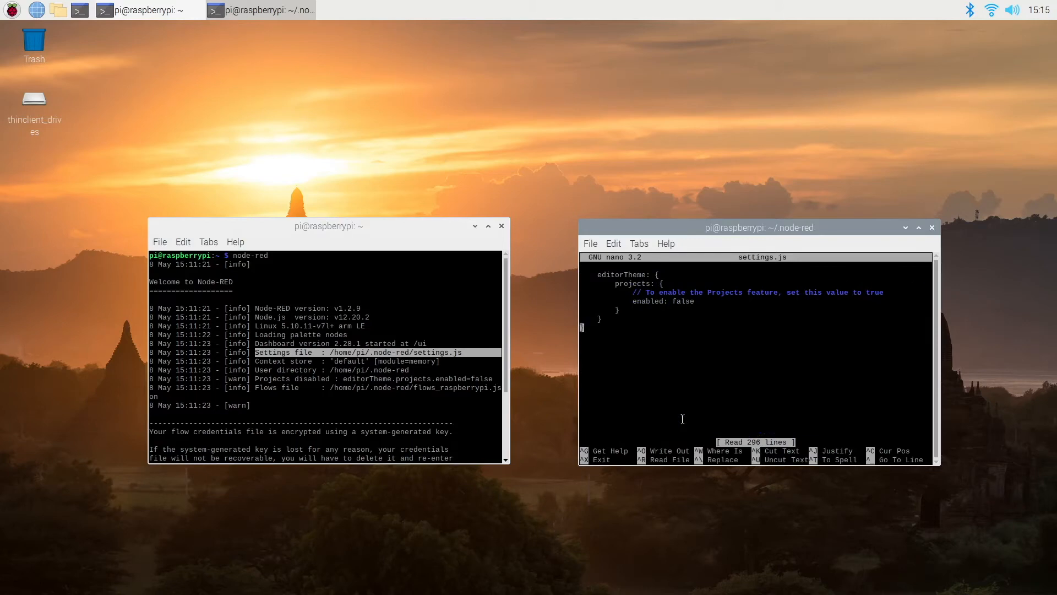
key(Right)
key(Right)
key(Right)
key(Right)
key(Right)
key(Right)
key(Right)
key(Right)
key(Right)
key(Right)
key(Right)
key(Right)
key(Right)
key(Right)
key(Right)
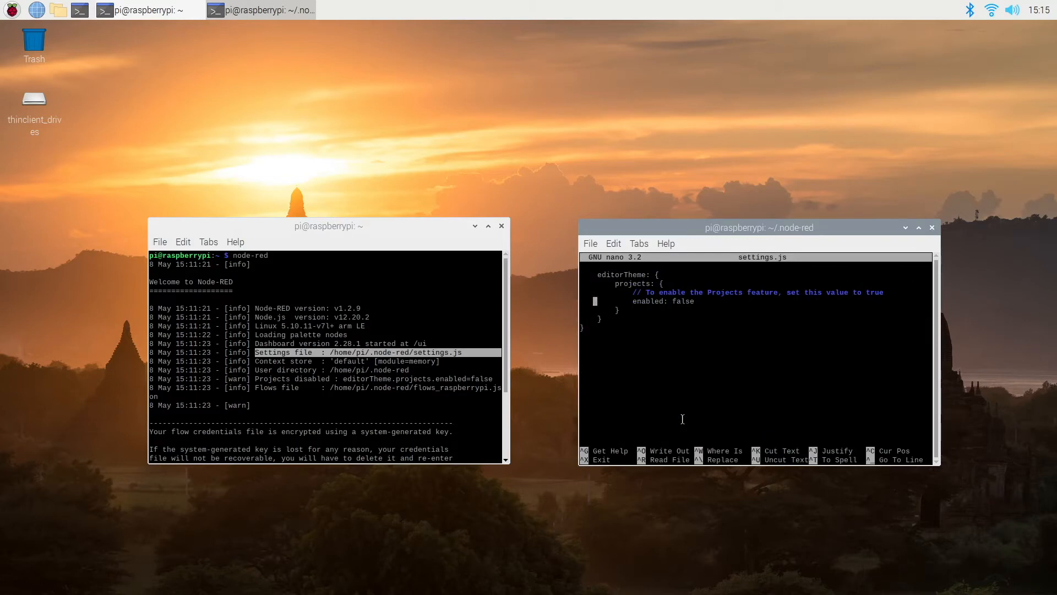
key(Right)
key(Right)
key(Right)
key(Right)
key(Right)
key(Right)
key(Delete)
key(Delete)
key(Delete)
key(Delete)
text(true)
- Save settings.js under the same name, exit nano and close that second terminal window
key(ctrl+x)
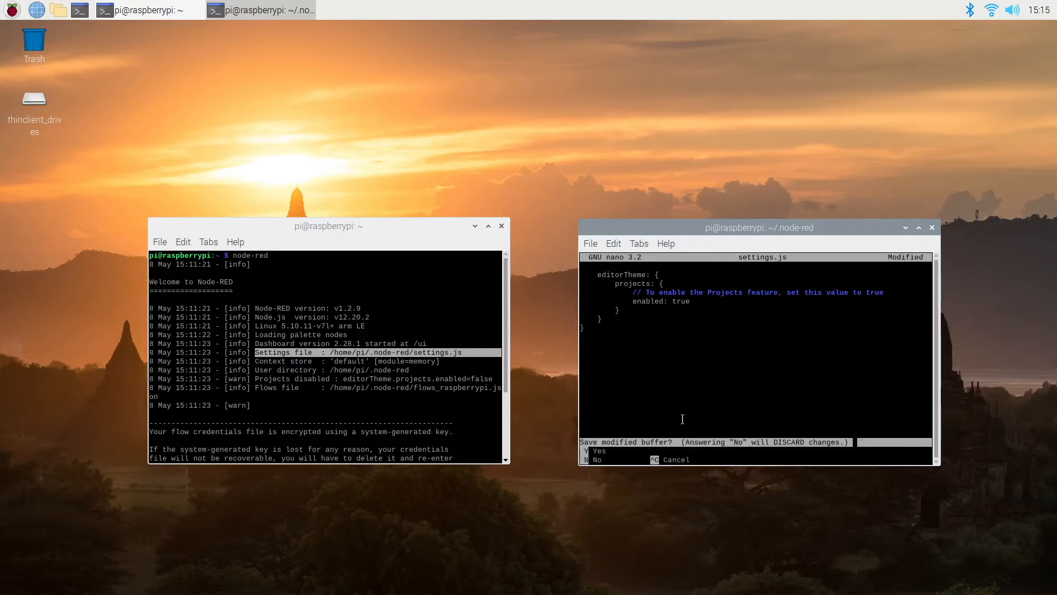
key(y)
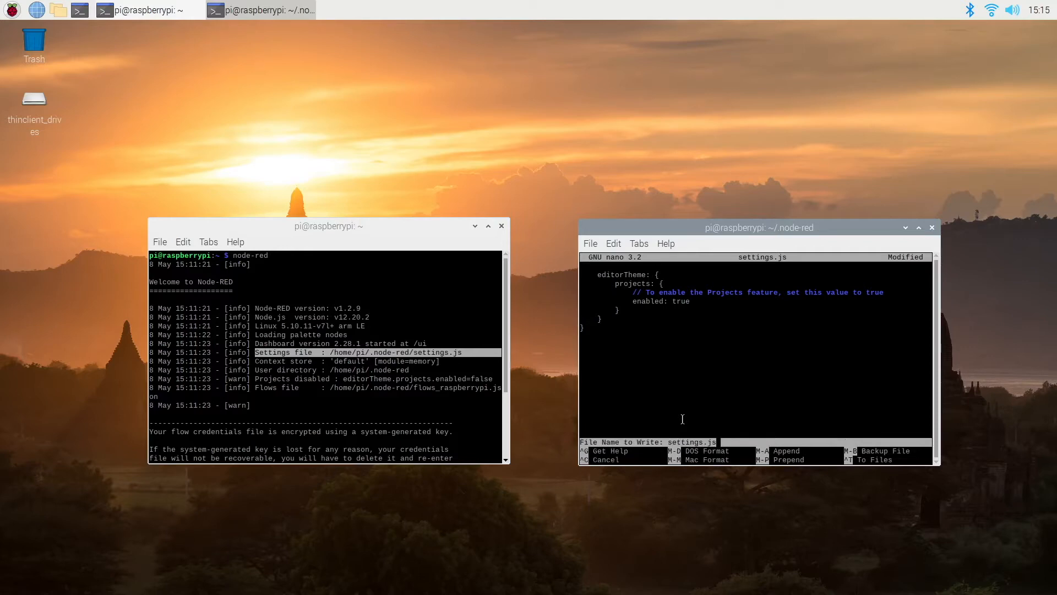
key(Return)
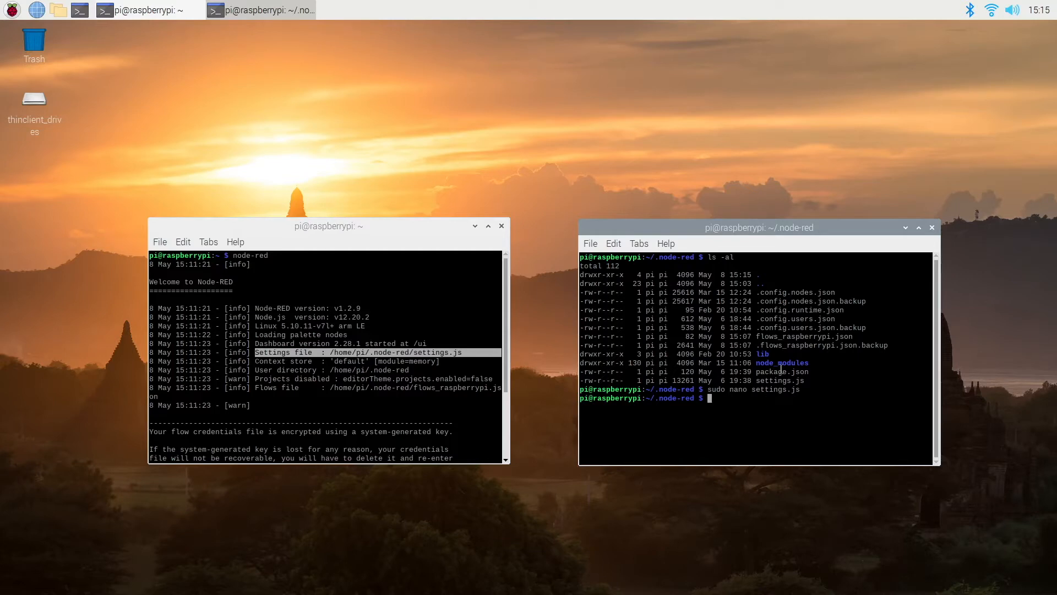
click(932, 228)
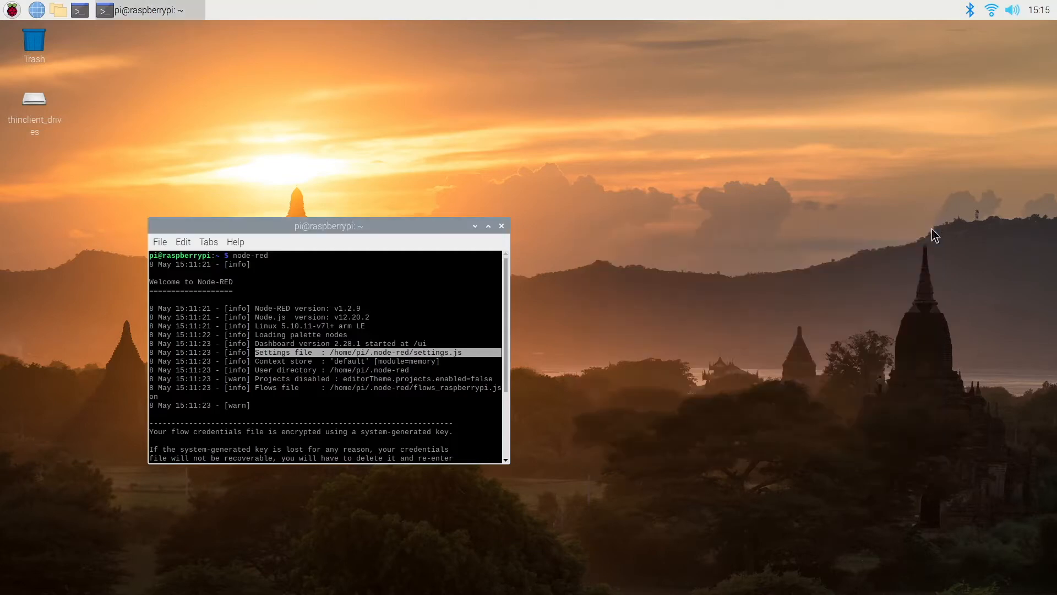
- Stop the running Node-RED server in the remaining terminal and start it again with node-red
click(410, 295)
key(ctrl+c)
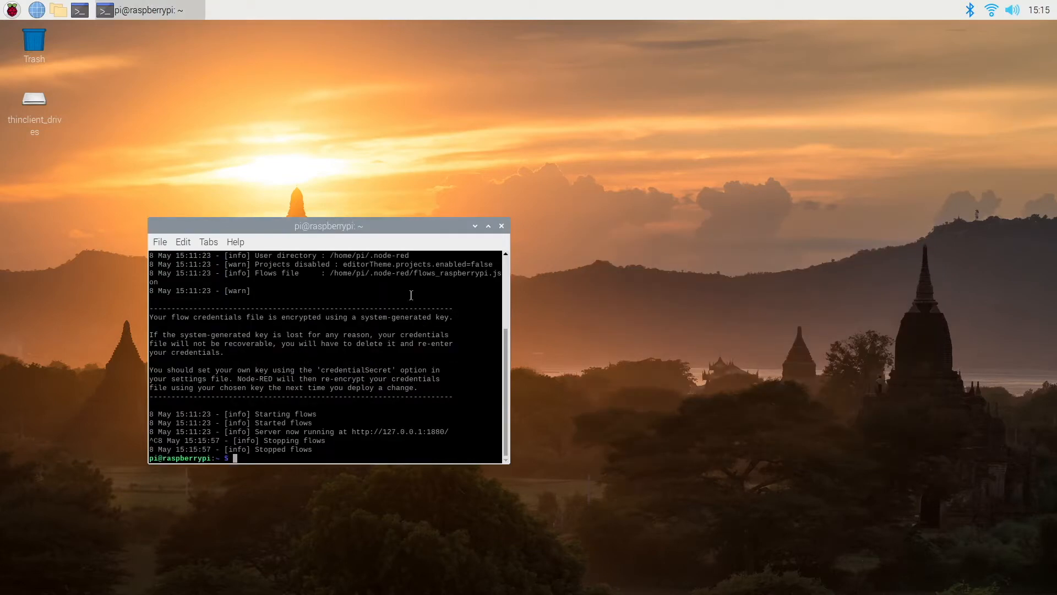
text(node-red)
key(Return)
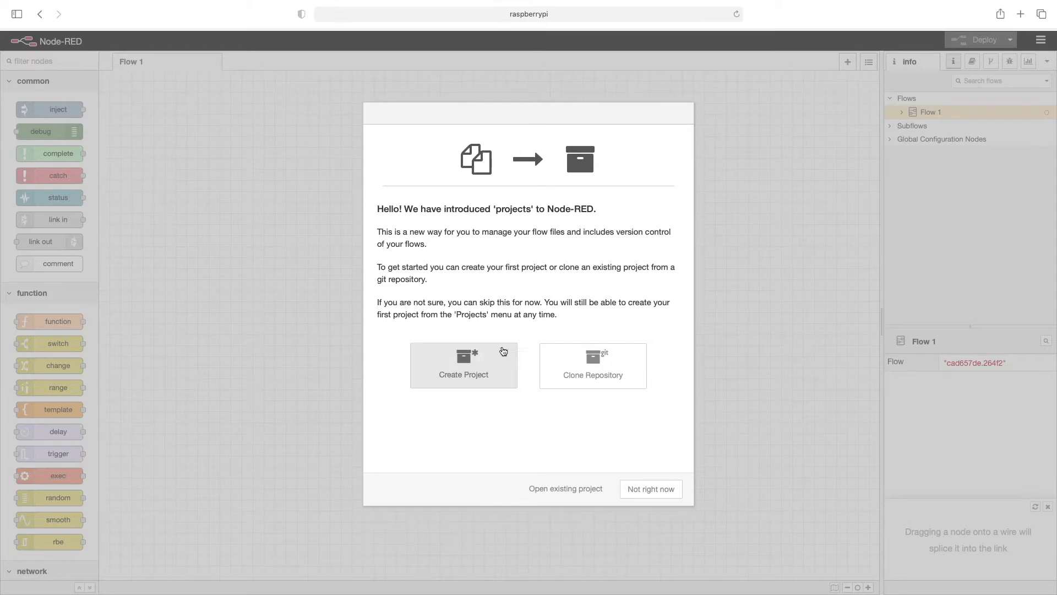
- In the Node-RED editor, begin creating a project, accept the version control username and email, and name the project Project1
click(496, 376)
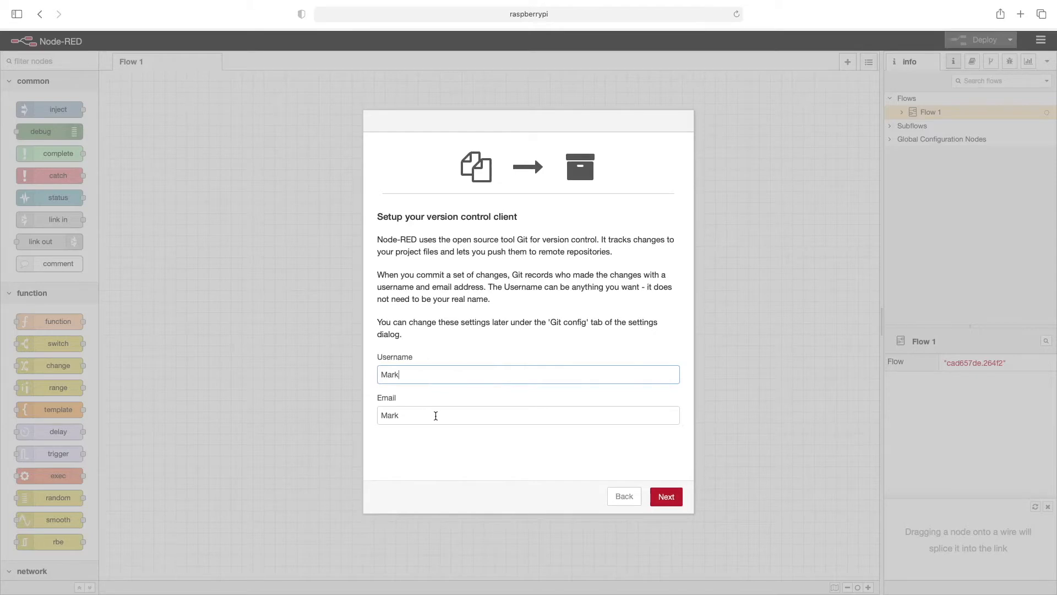
click(666, 497)
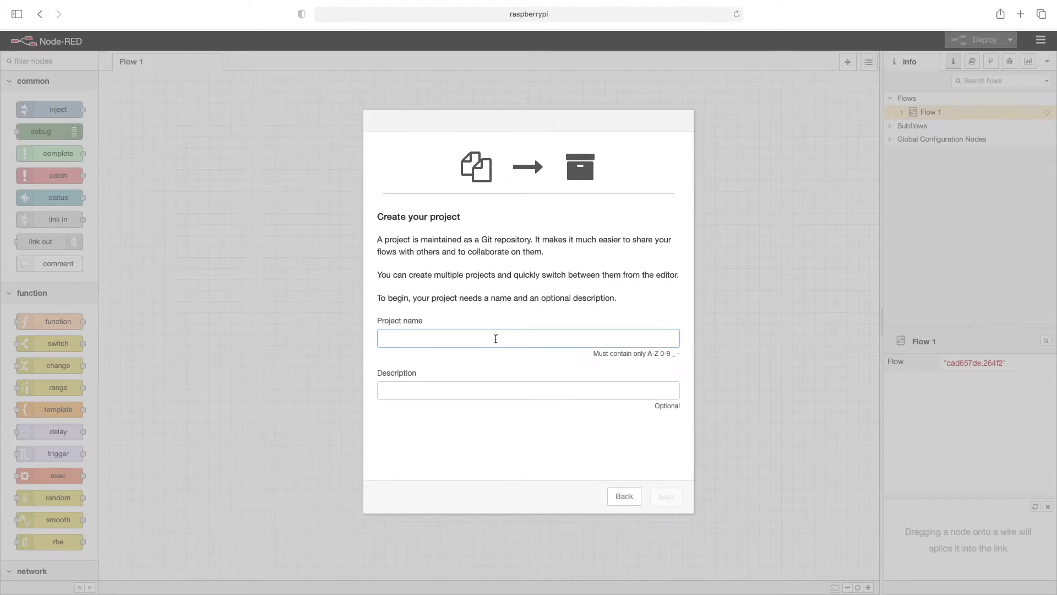
text(P)
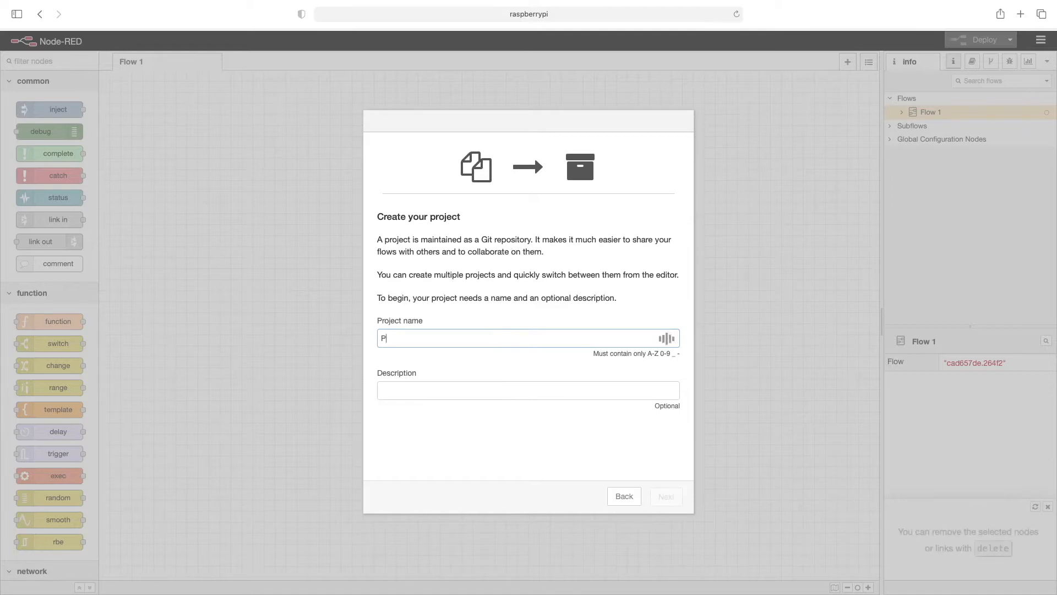
text(roject1)
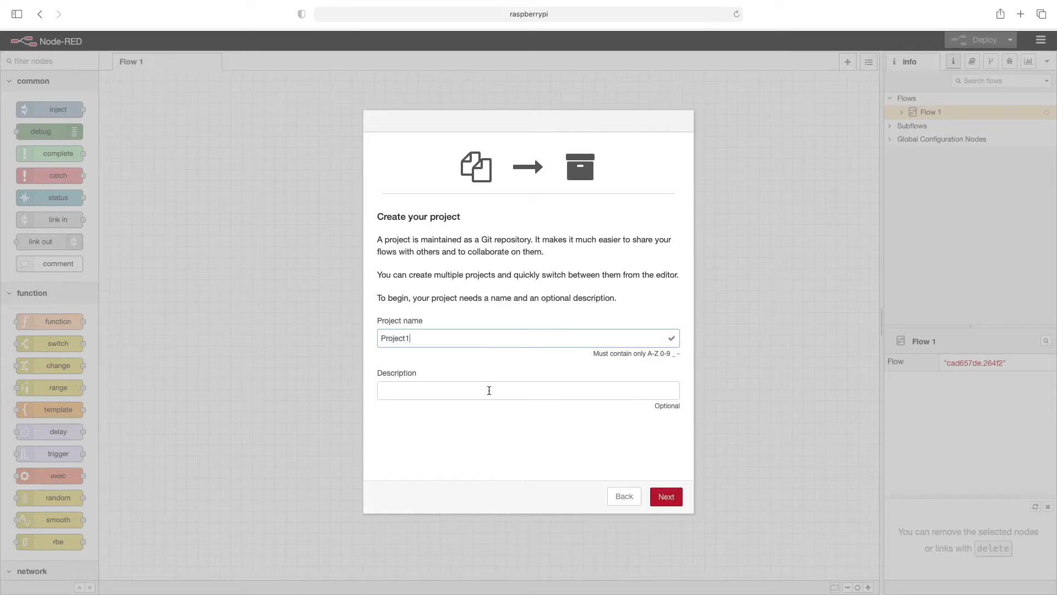
click(668, 500)
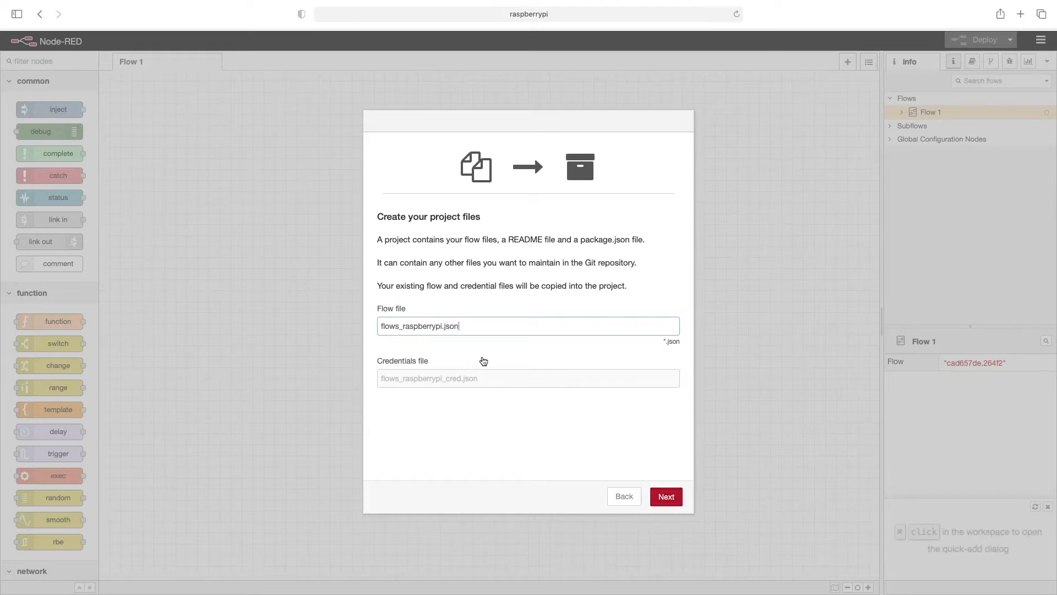
- Keep the flow file flows_raspberrypi.json, disable credentials encryption, and finish creating the project
click(668, 497)
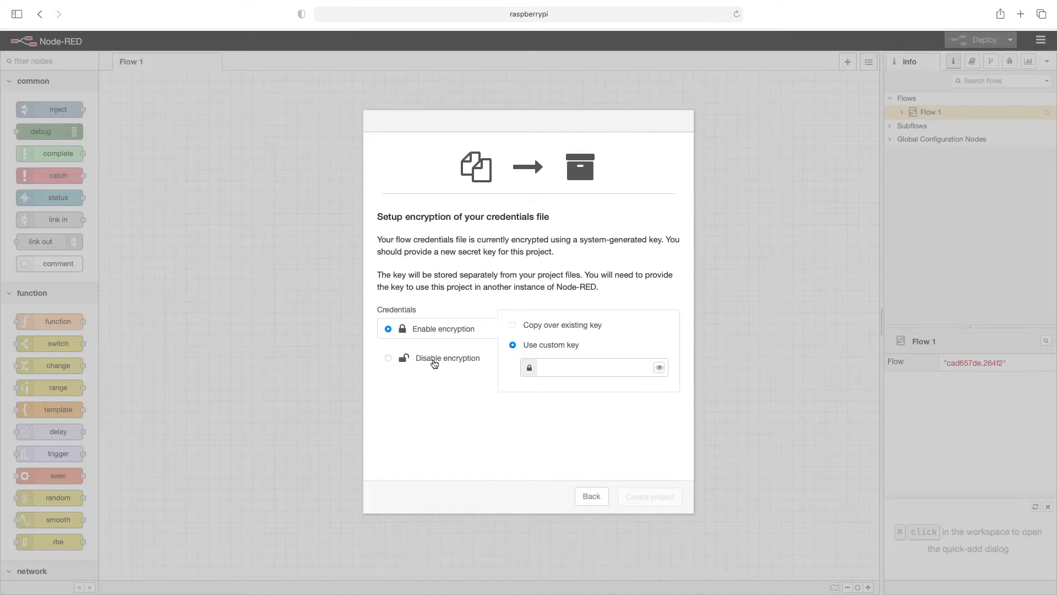
click(434, 363)
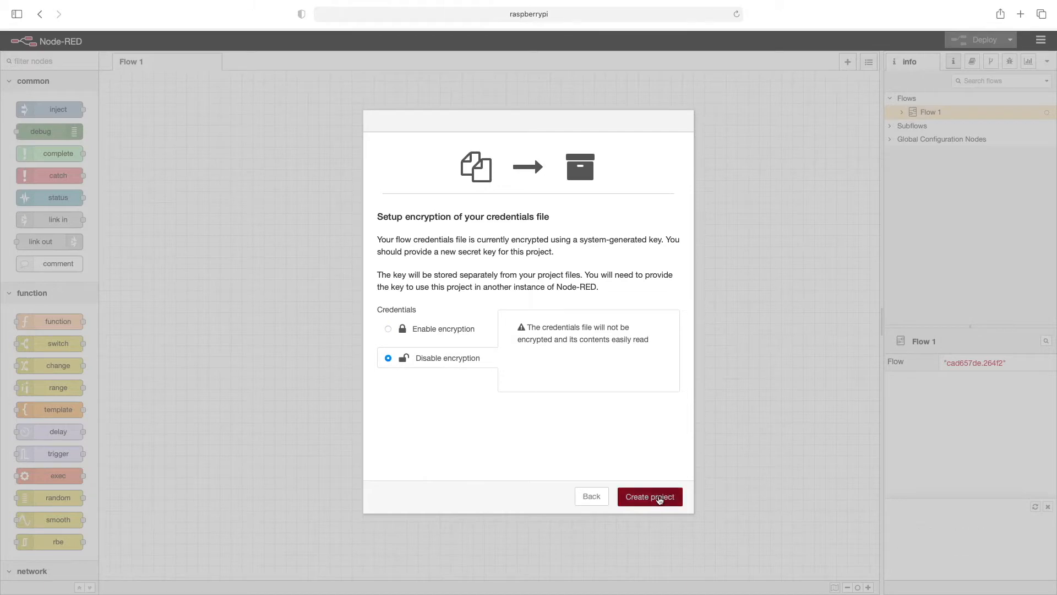
click(649, 497)
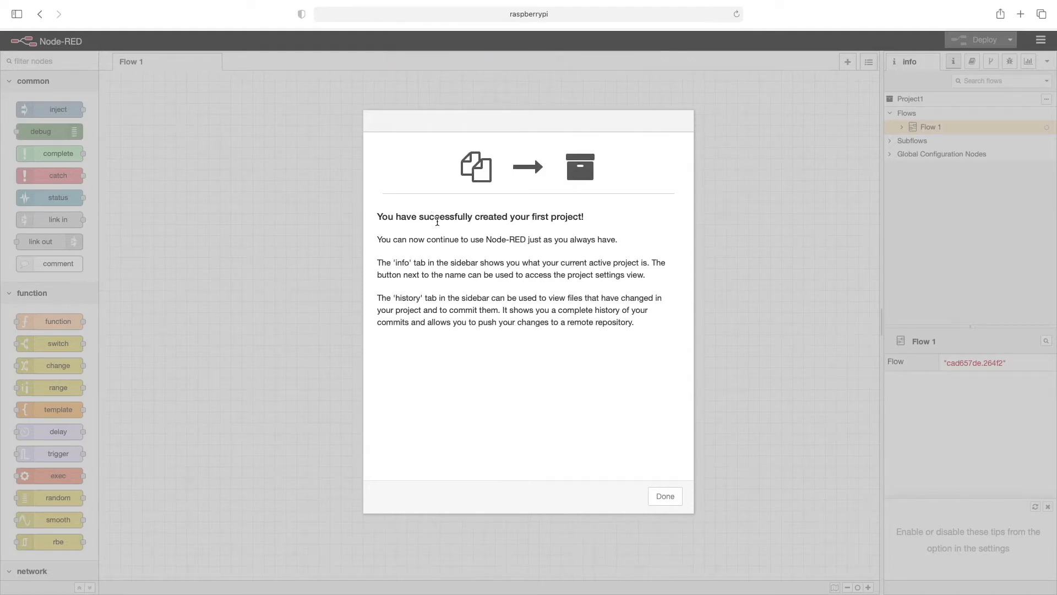
click(666, 498)
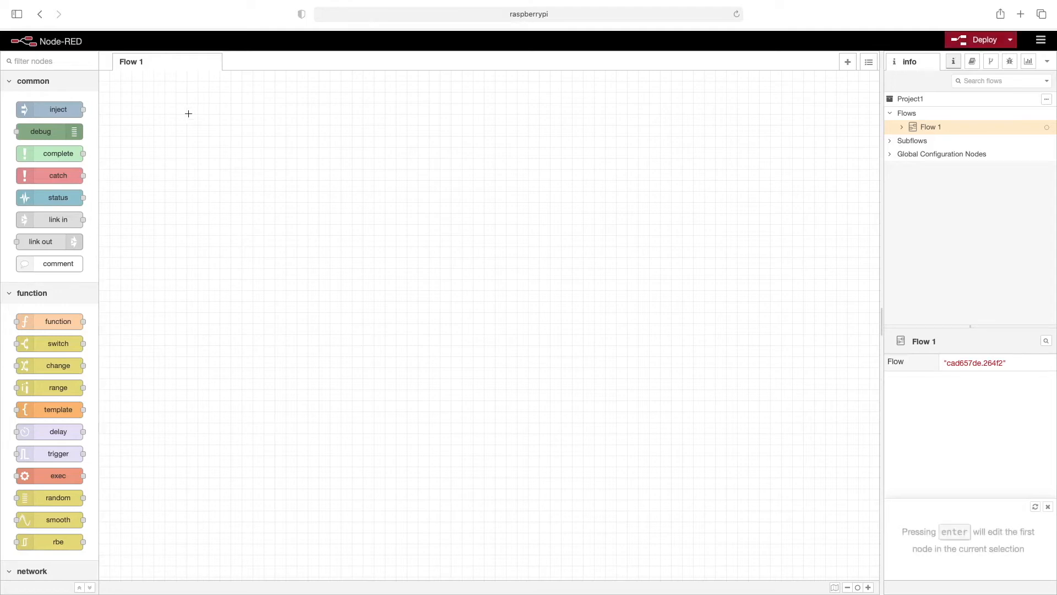
- Add an inject node to the upper middle of Flow 1 and name it inject1
drag(55, 109, 467, 192)
double_click(448, 203)
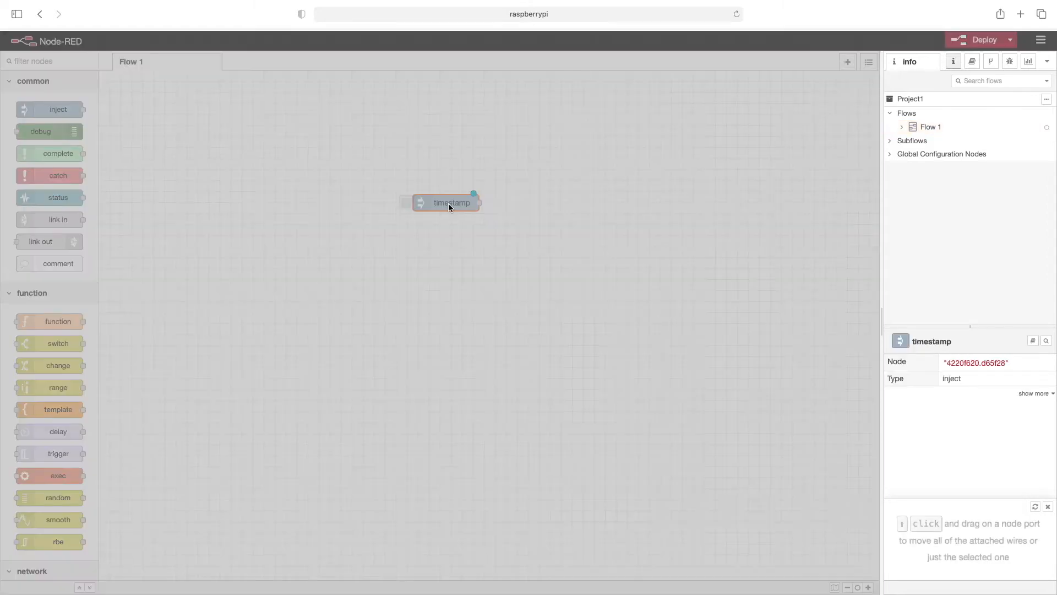
click(859, 206)
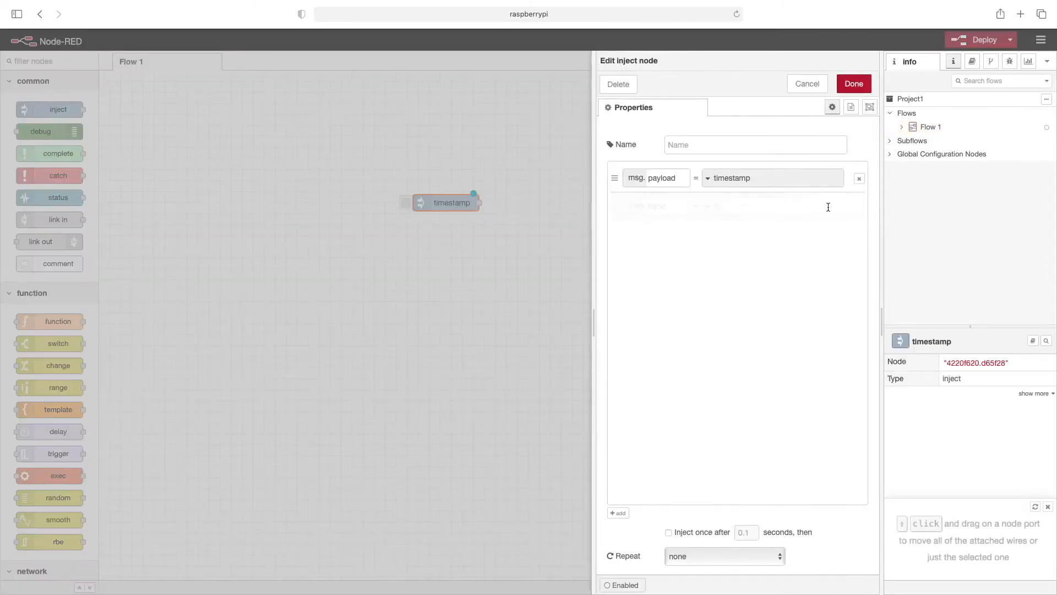
click(700, 145)
text(i)
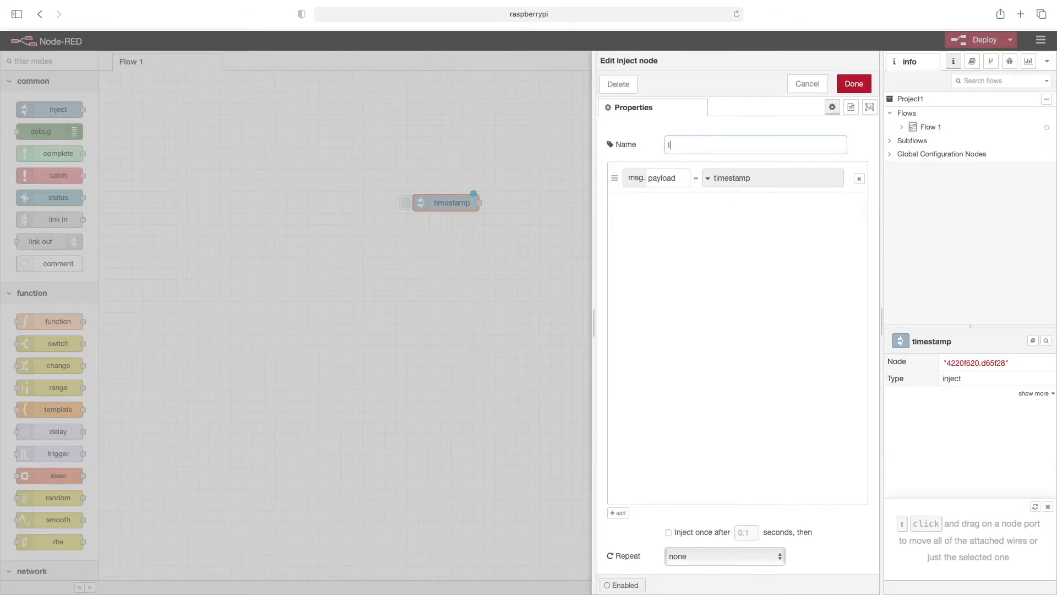
text(nject1)
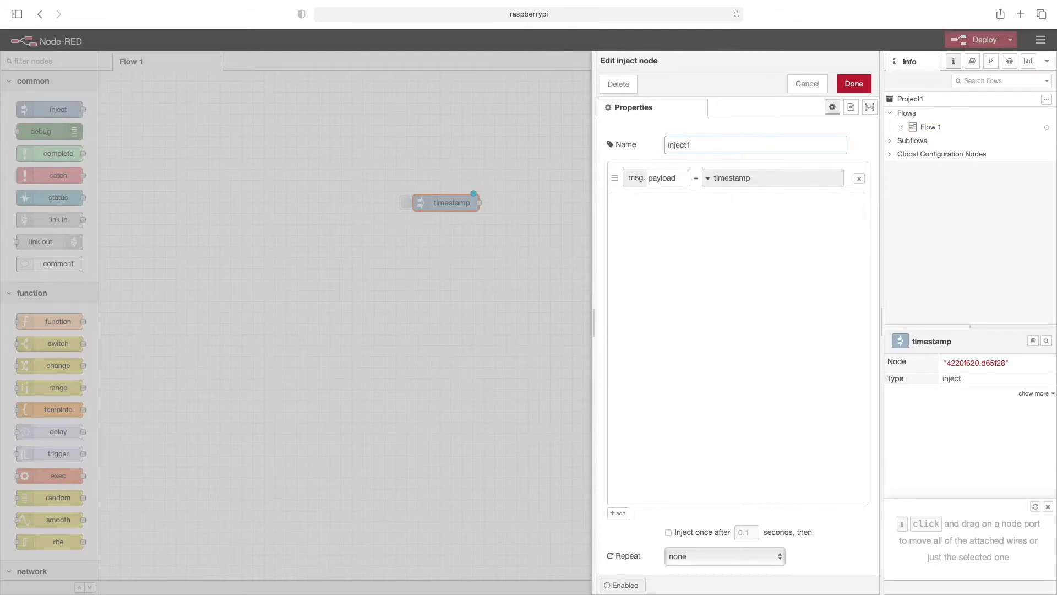
- Set the inject node's msg.payload to the string inject1
click(759, 181)
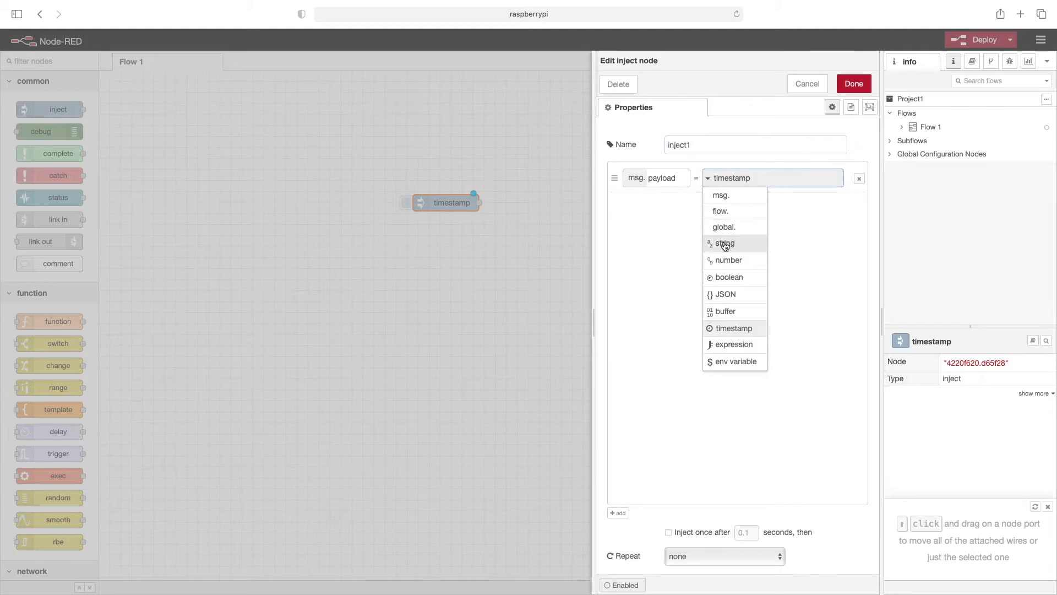
click(725, 243)
text(inject1)
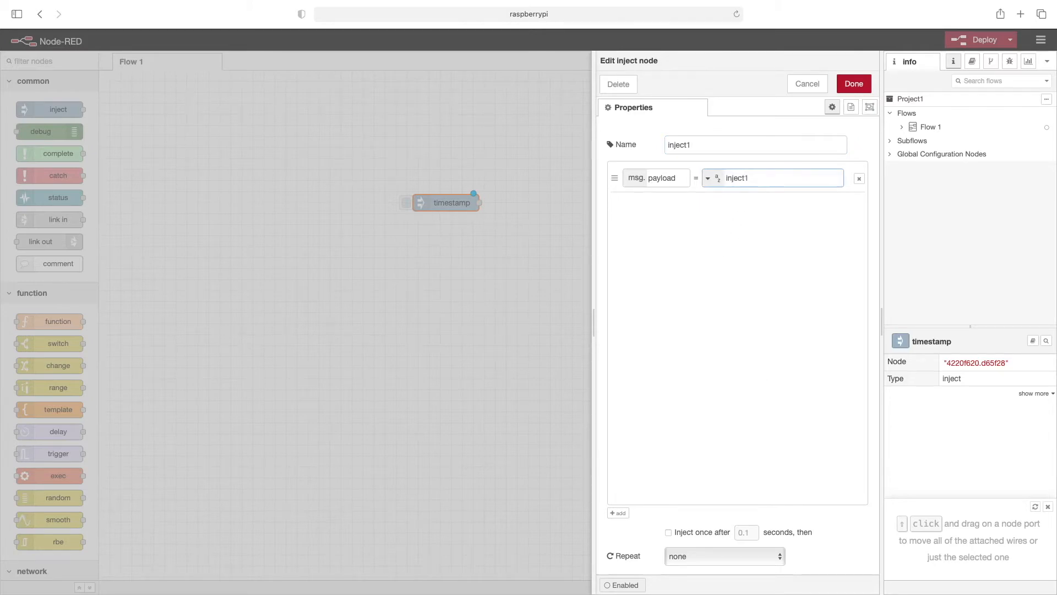
- Save and deploy the inject1 node, and commit flows_raspberrypi.json to version control with the message "added inject 1"
click(854, 84)
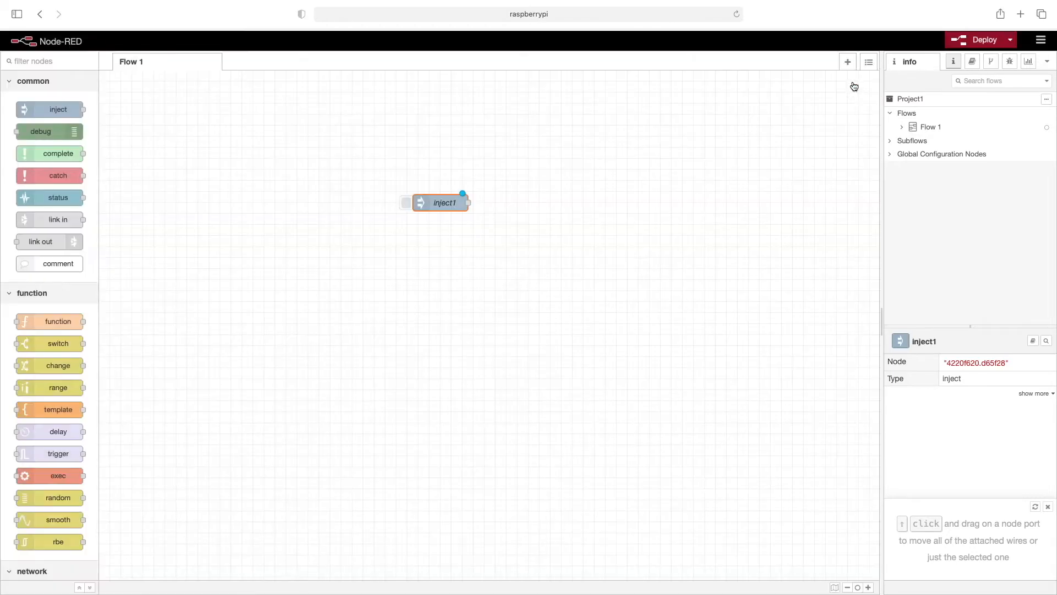
click(980, 41)
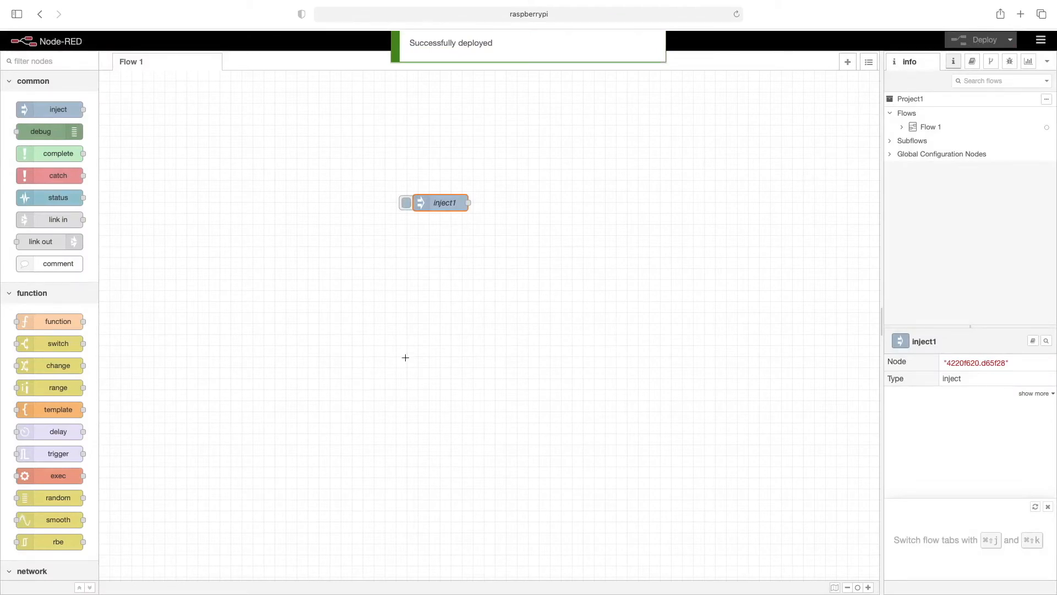
click(992, 63)
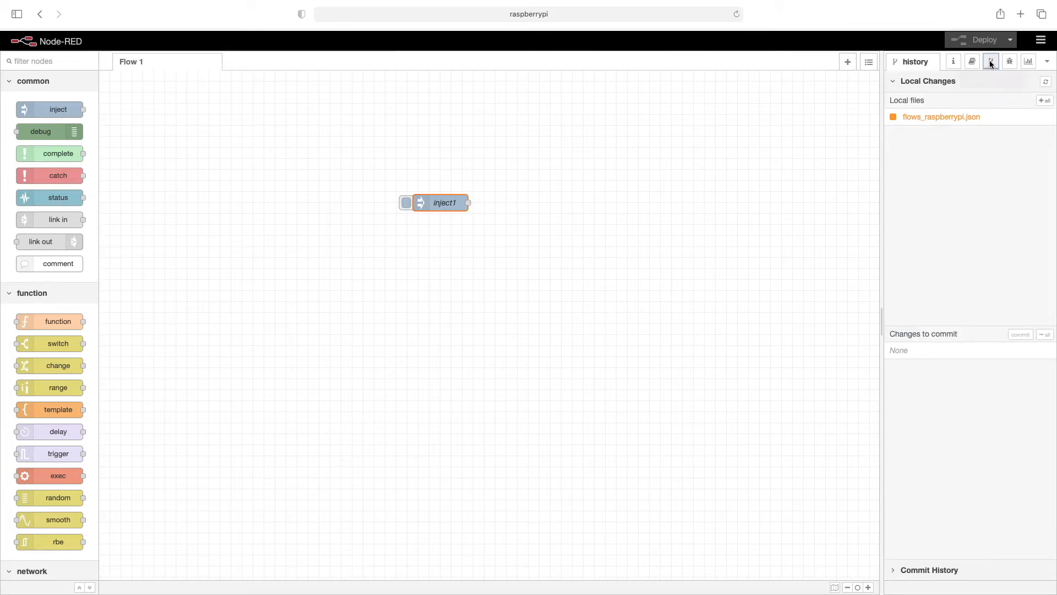
mouse_move(927, 121)
click(1045, 118)
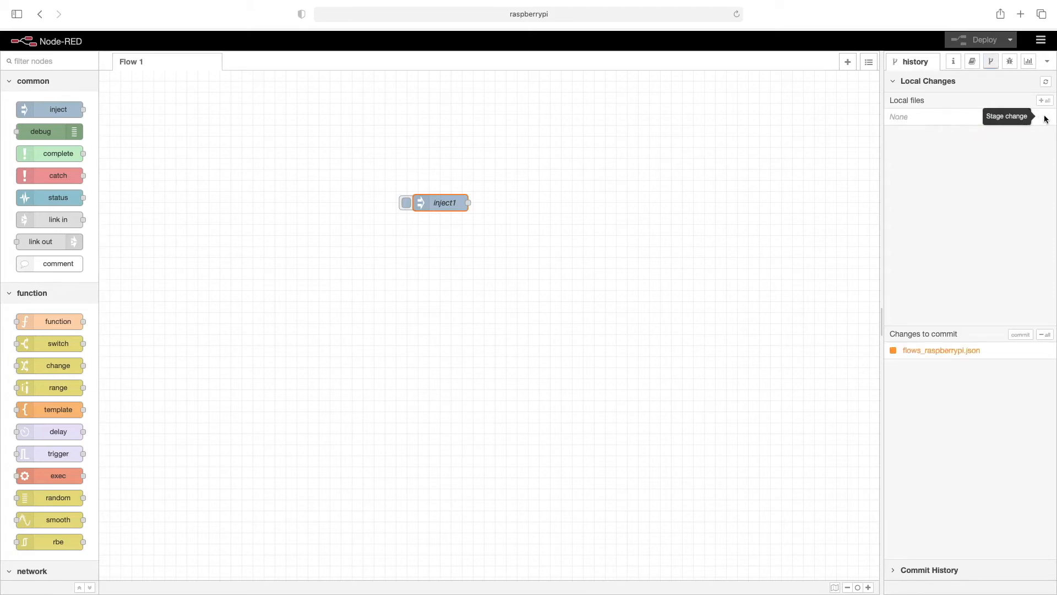
click(1021, 335)
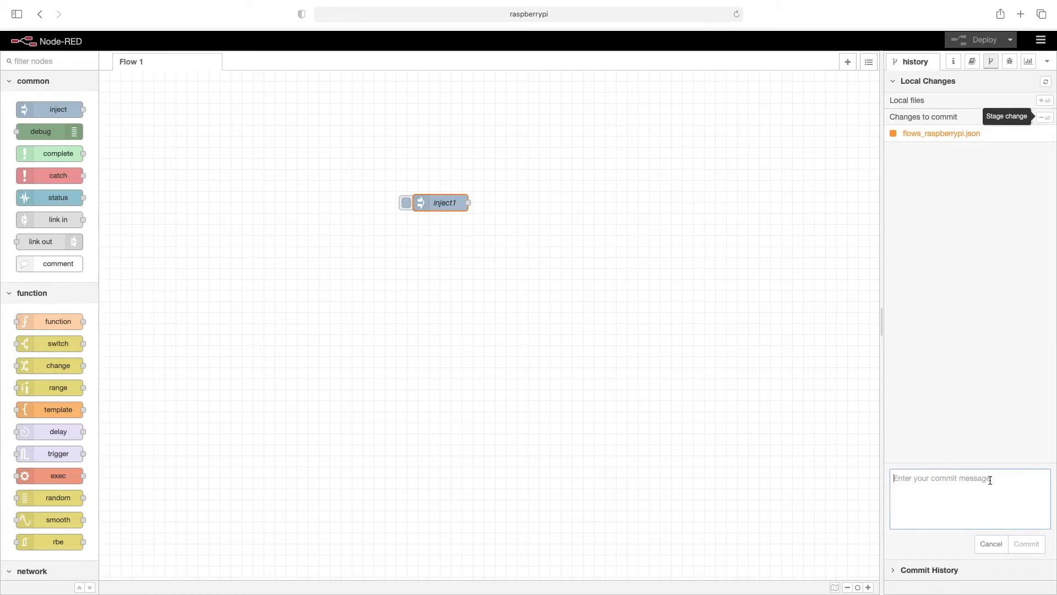
text(added inject 1)
click(1024, 543)
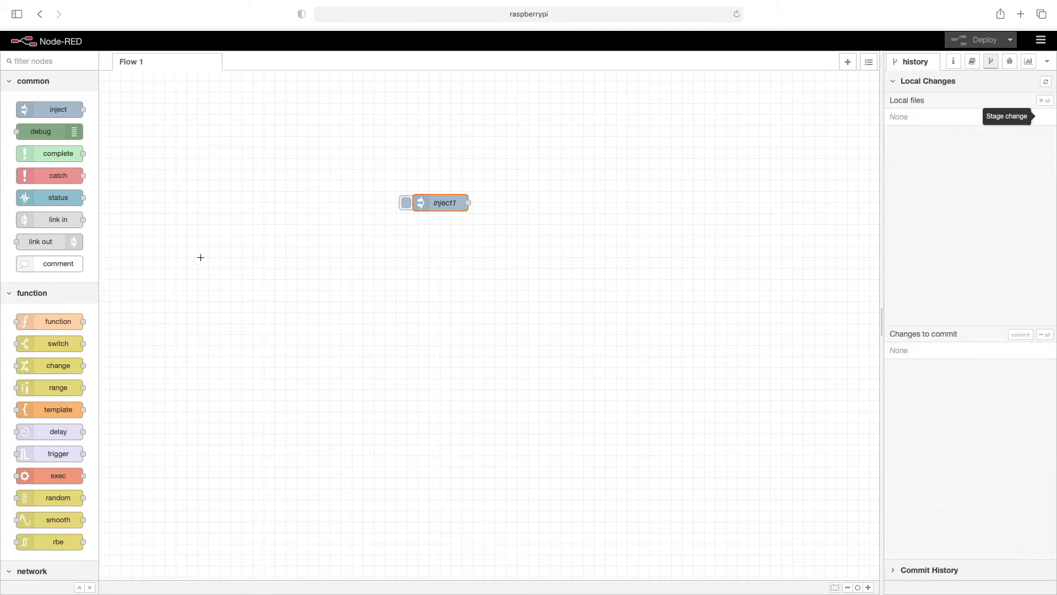
- Add a debug node in line with inject1, to its right on Flow 1, and name it debug1
drag(74, 132, 642, 203)
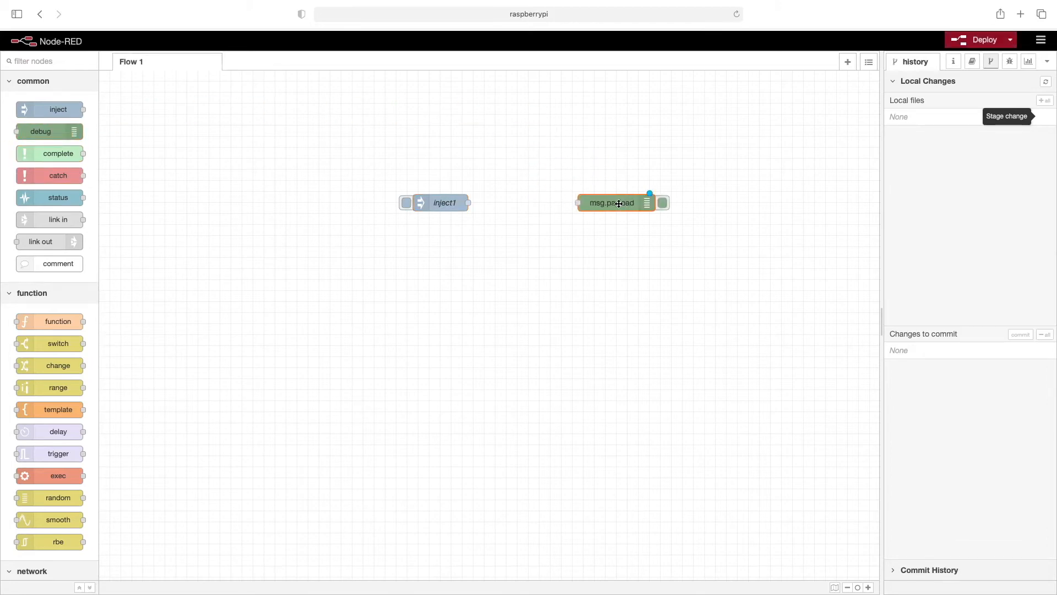
double_click(619, 203)
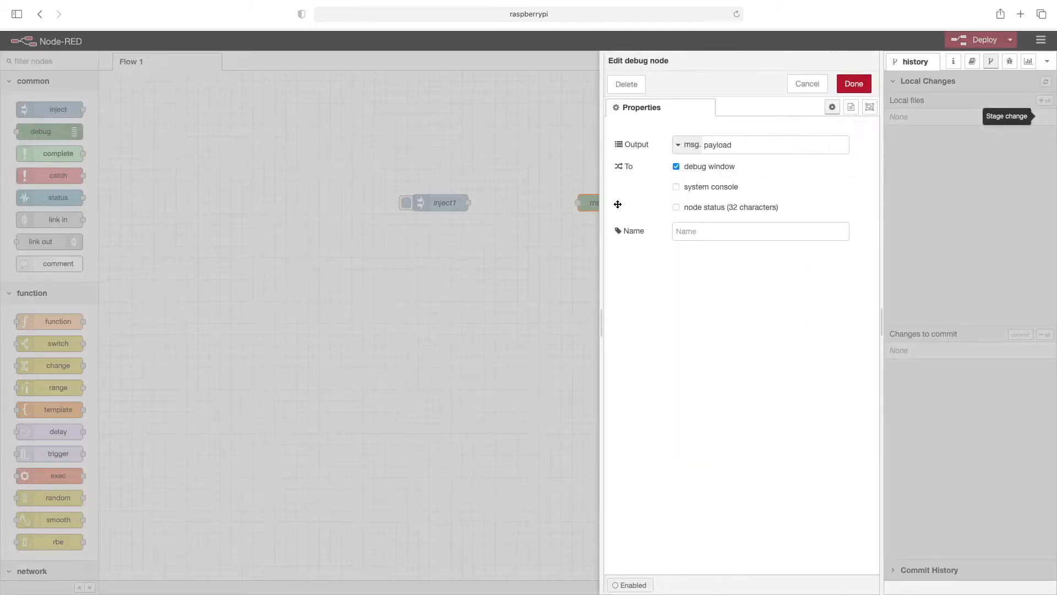
click(727, 230)
text(debu)
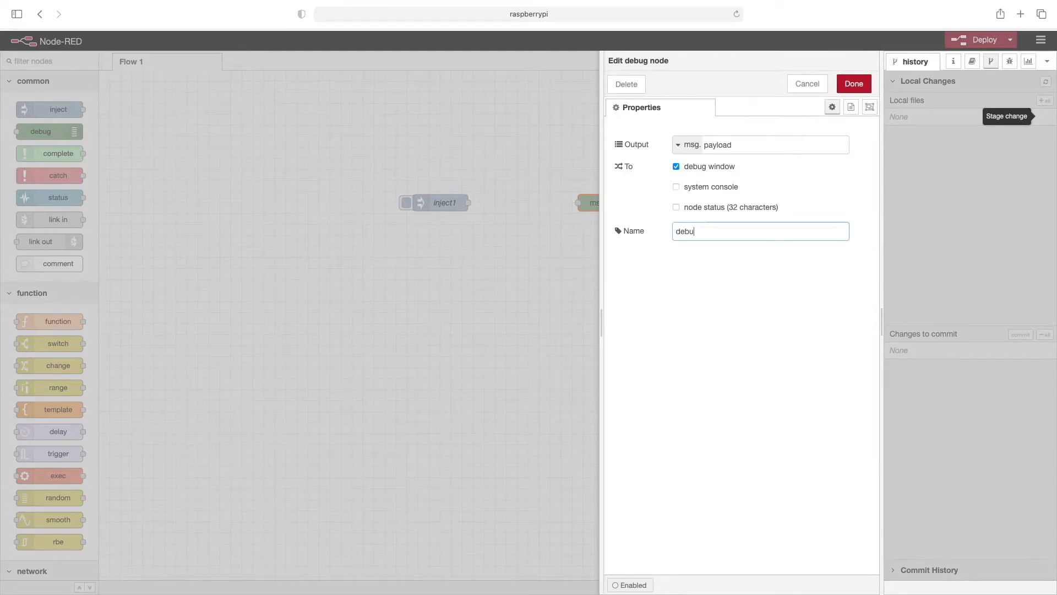
text(g1)
click(848, 86)
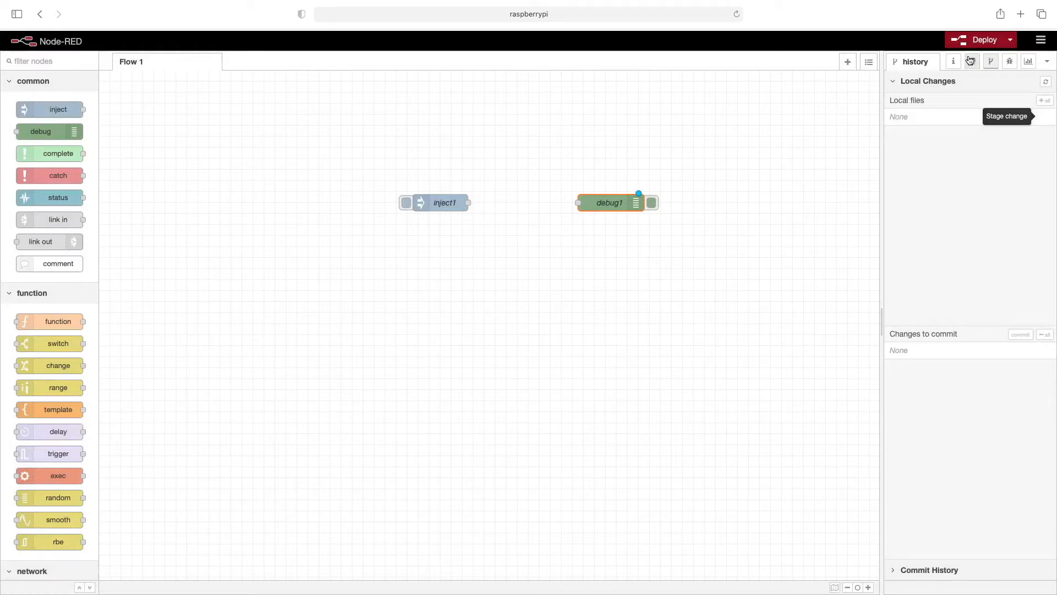
- Deploy the flow with the debug node and commit flows_raspberrypi.json with the message "added debug1 node"
click(977, 40)
click(1045, 117)
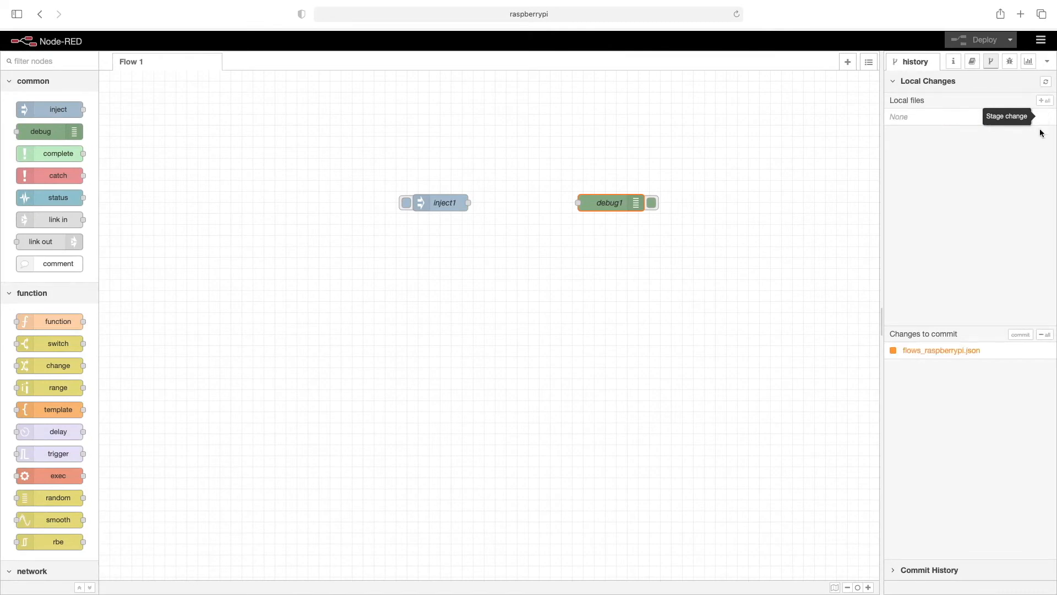
click(1021, 335)
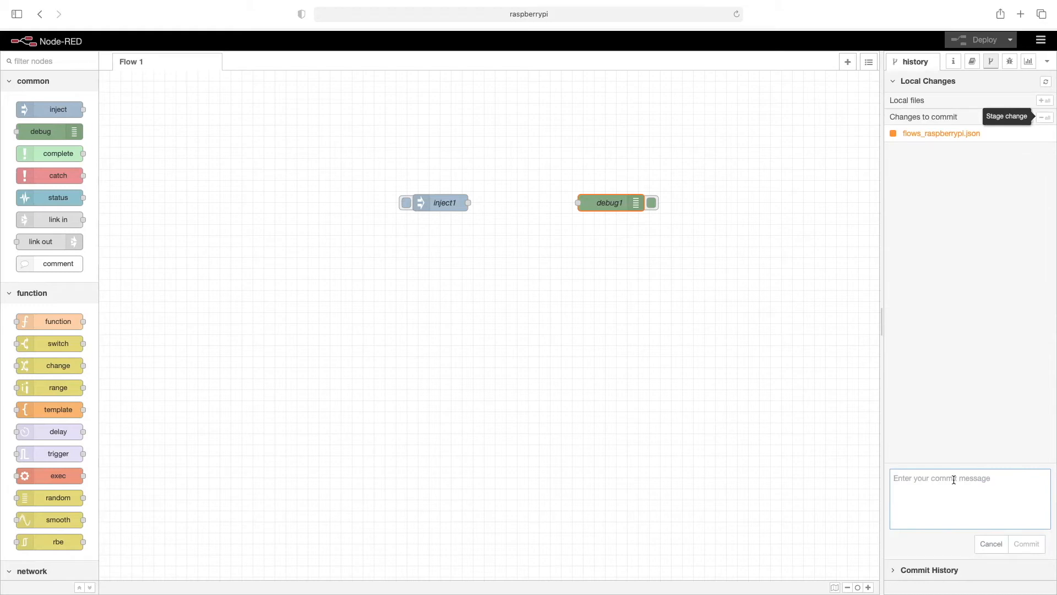
text(added debug1 node)
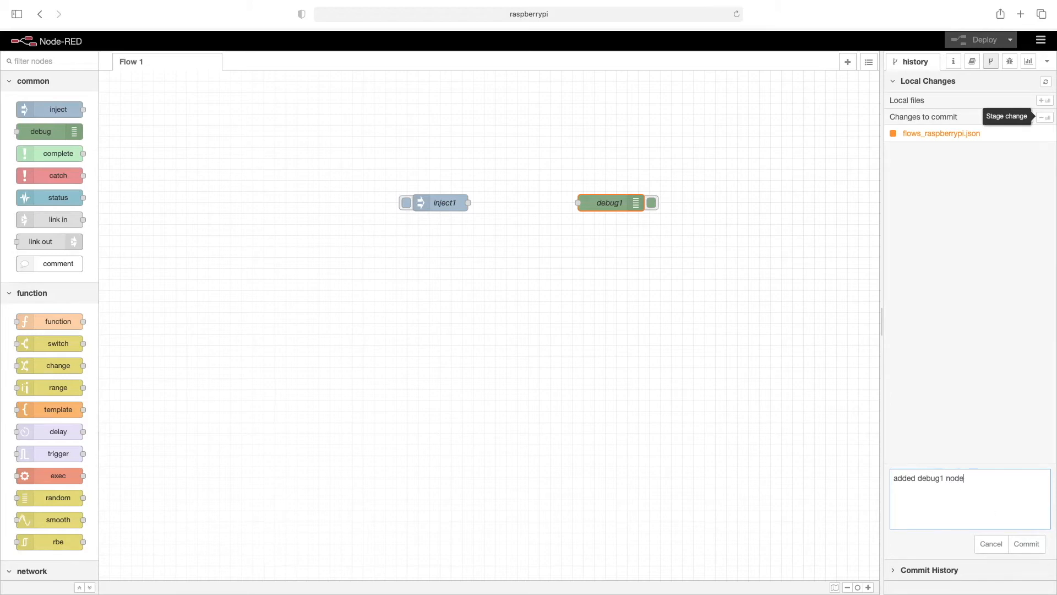
click(1028, 548)
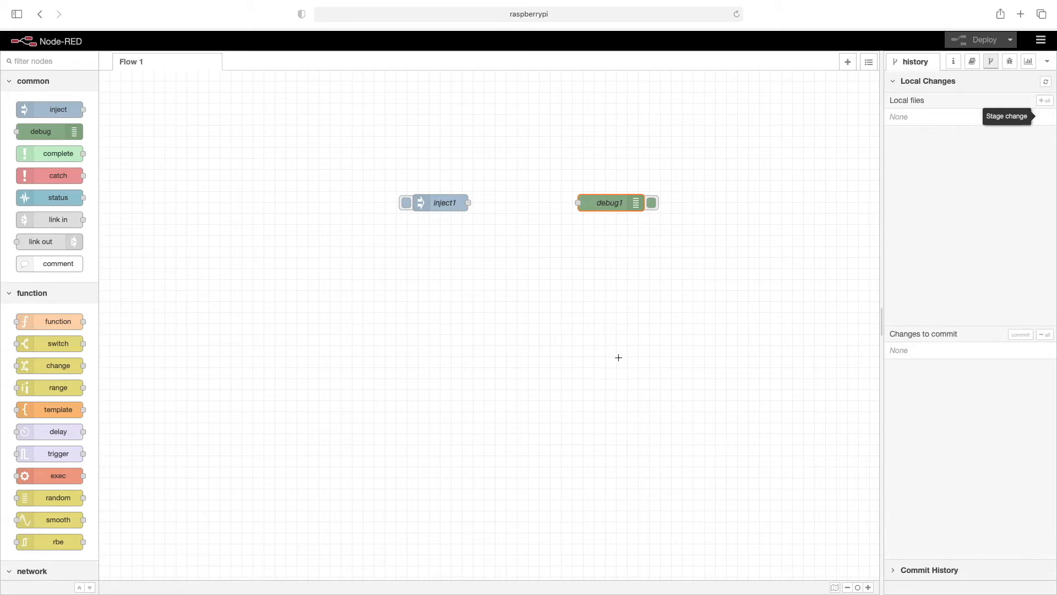
- Wire the output of inject1 to the input of debug1 and deploy the flow
drag(468, 203, 578, 203)
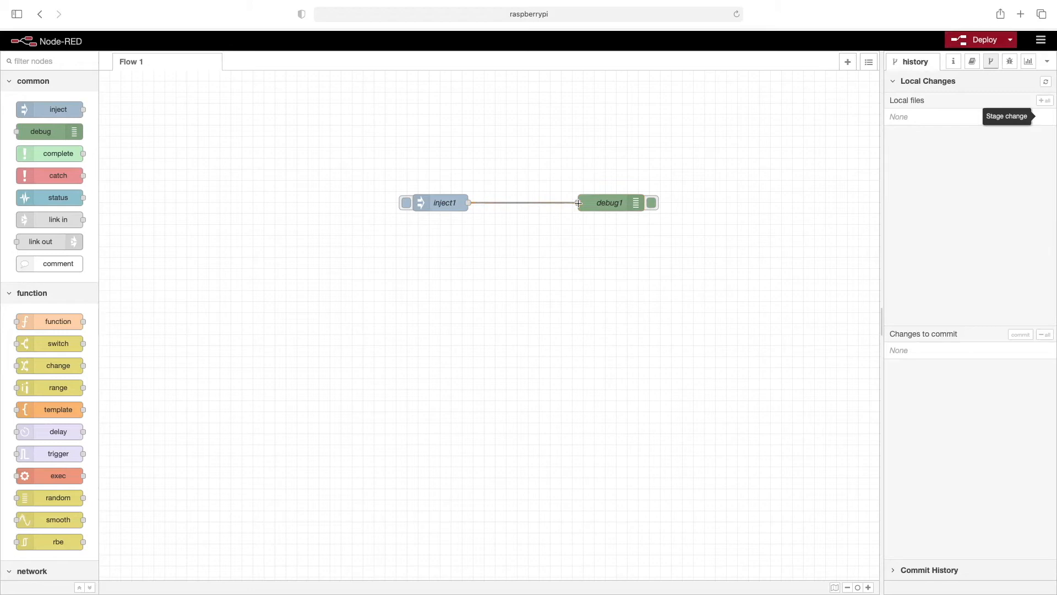
click(982, 41)
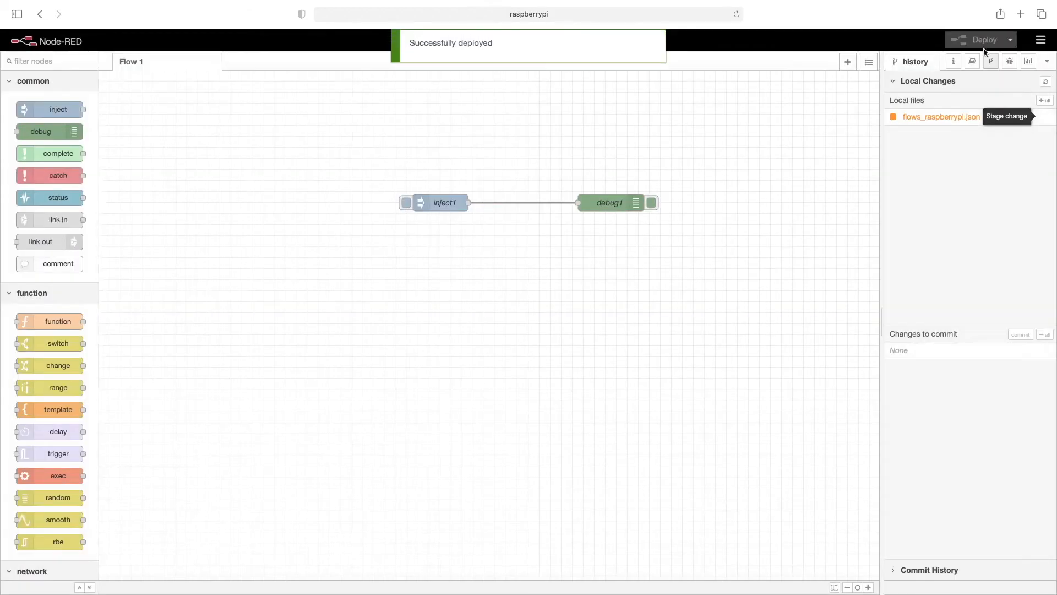
- Stage the changed flows_raspberrypi.json and commit it with the message "added wire"
click(1043, 117)
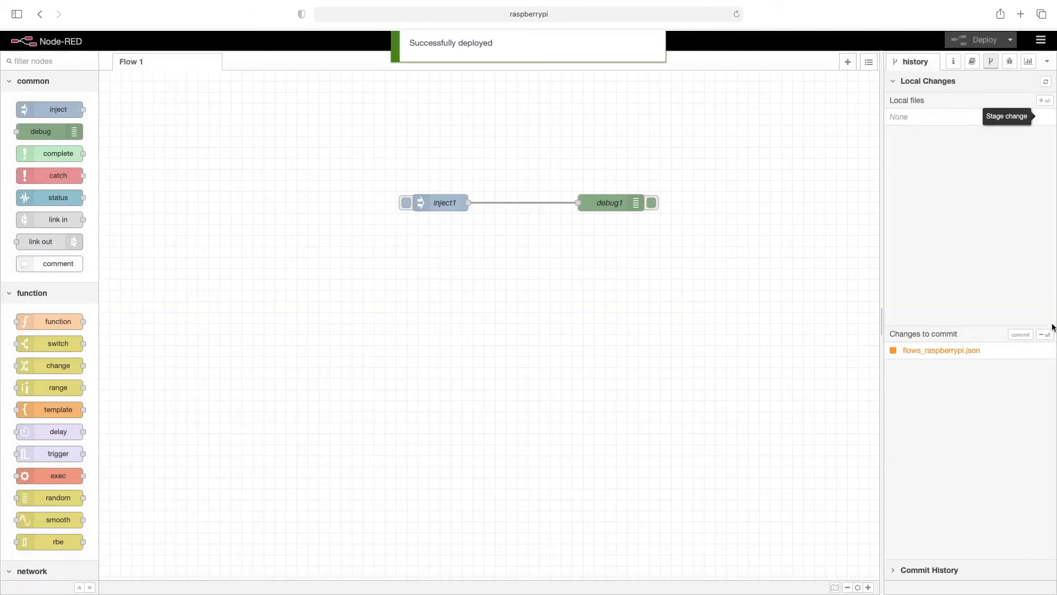
click(1020, 334)
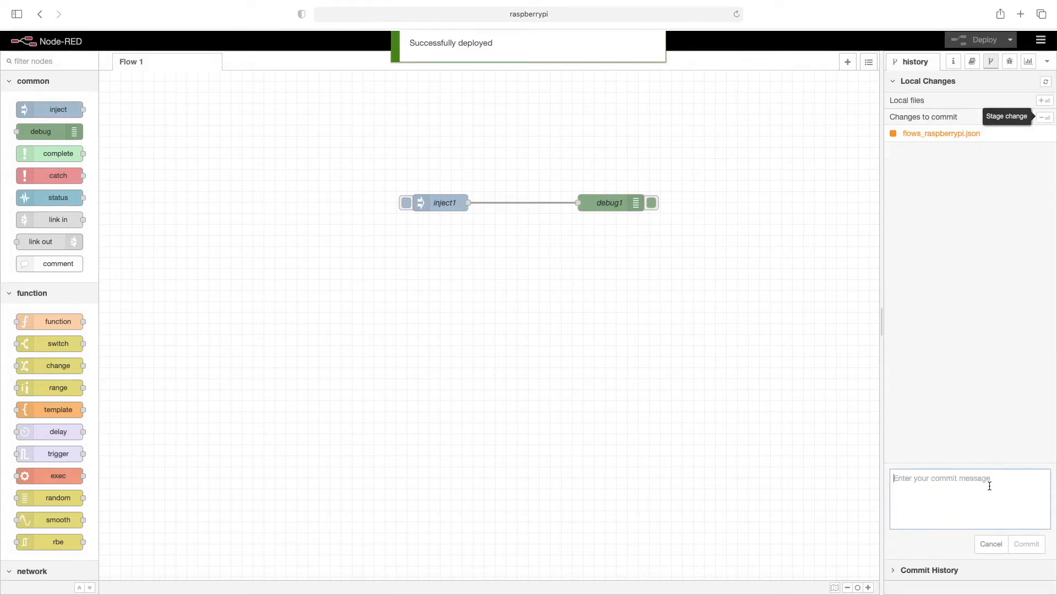
text(added wire)
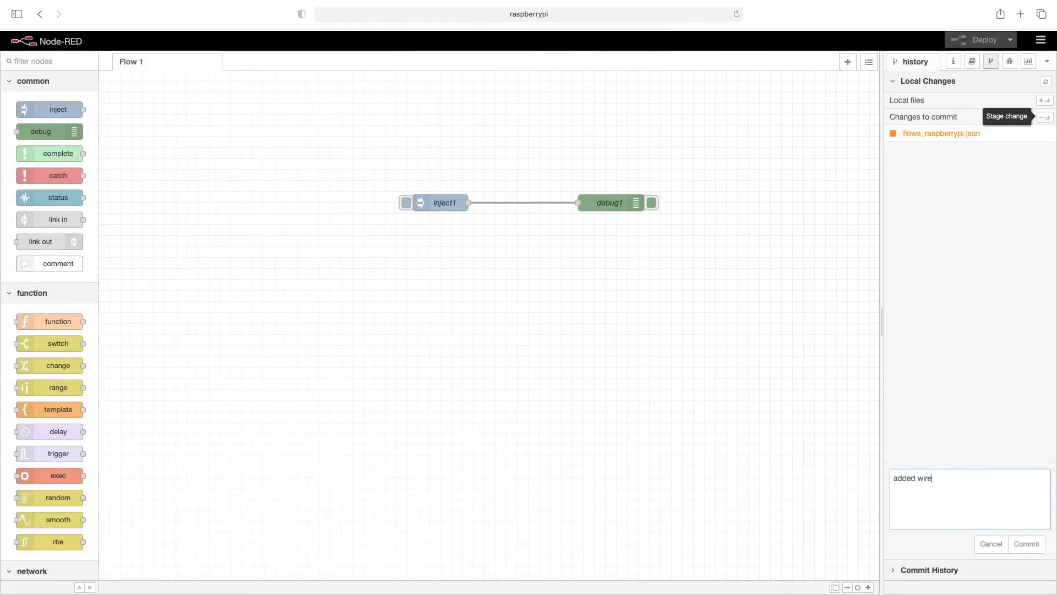
click(1028, 544)
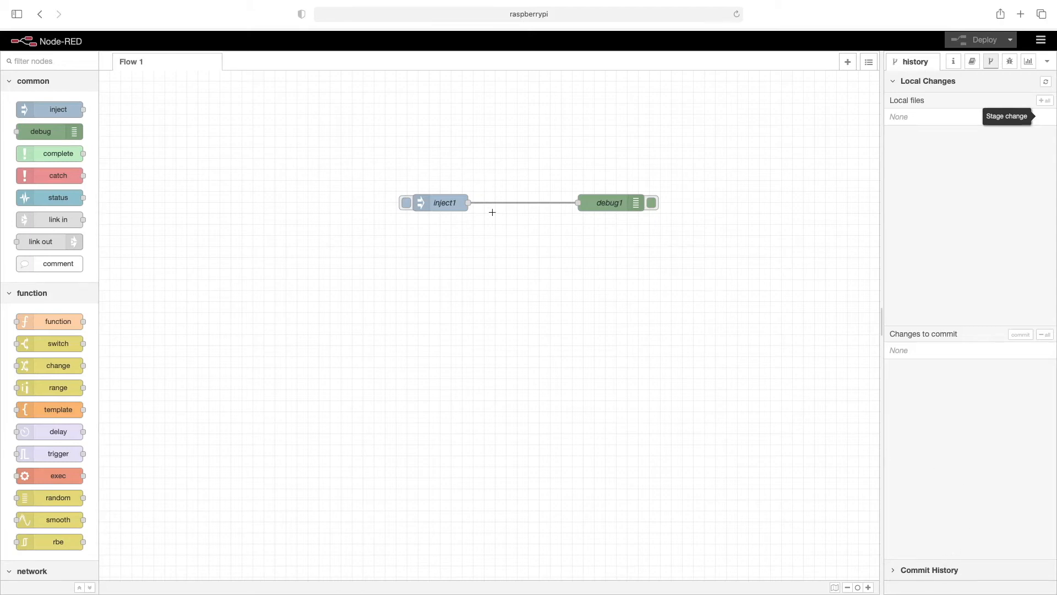
- Open the commit history and examine the files added by the "Create project" commit, from .gitignore through package.json
click(928, 570)
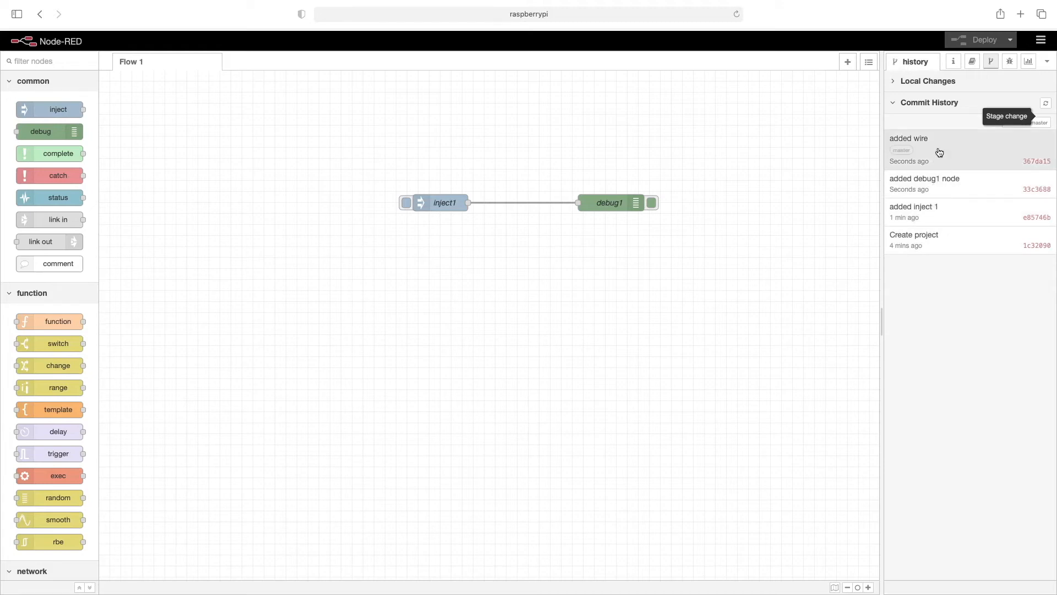
click(946, 244)
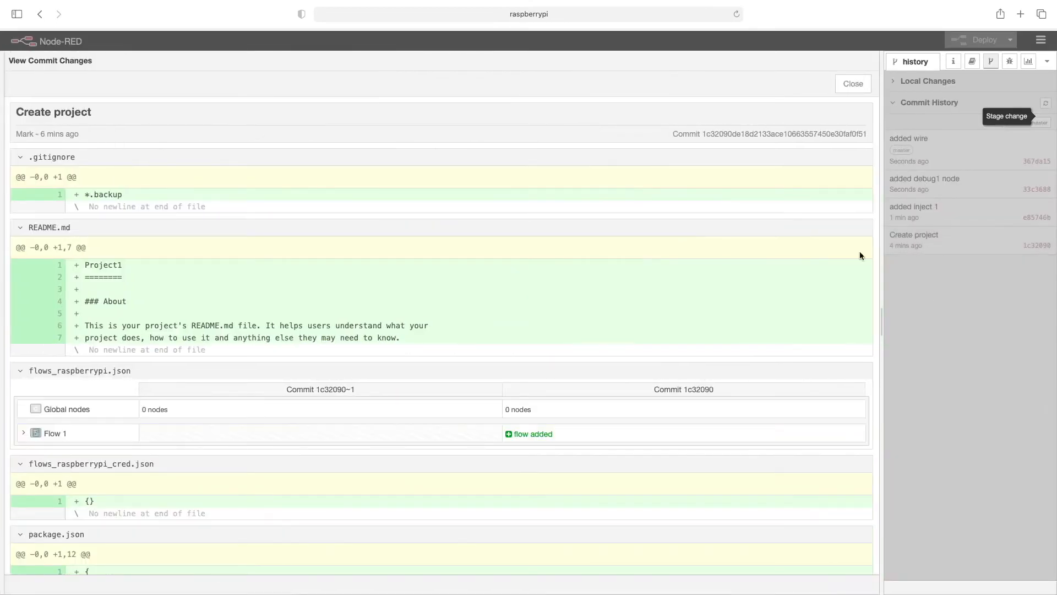
scroll(740, 299, down, 1)
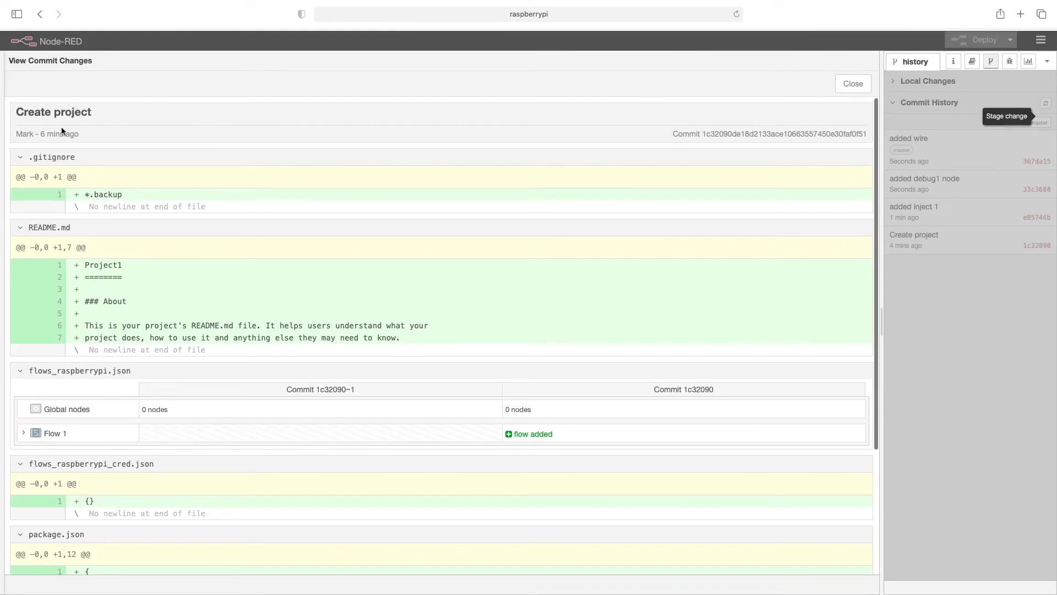
scroll(210, 335, down, 1)
scroll(210, 336, down, 4)
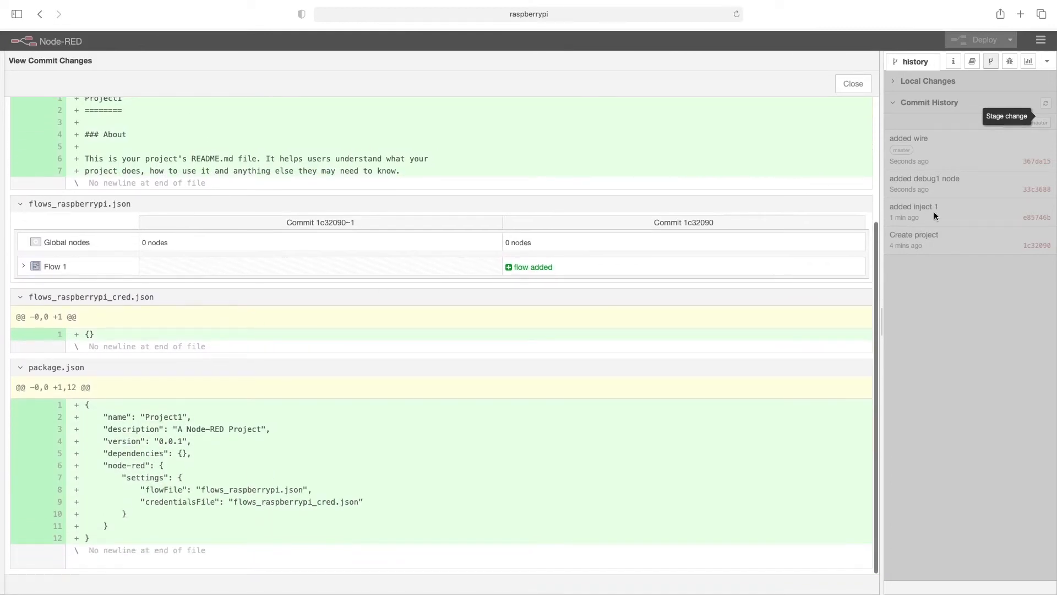
click(859, 86)
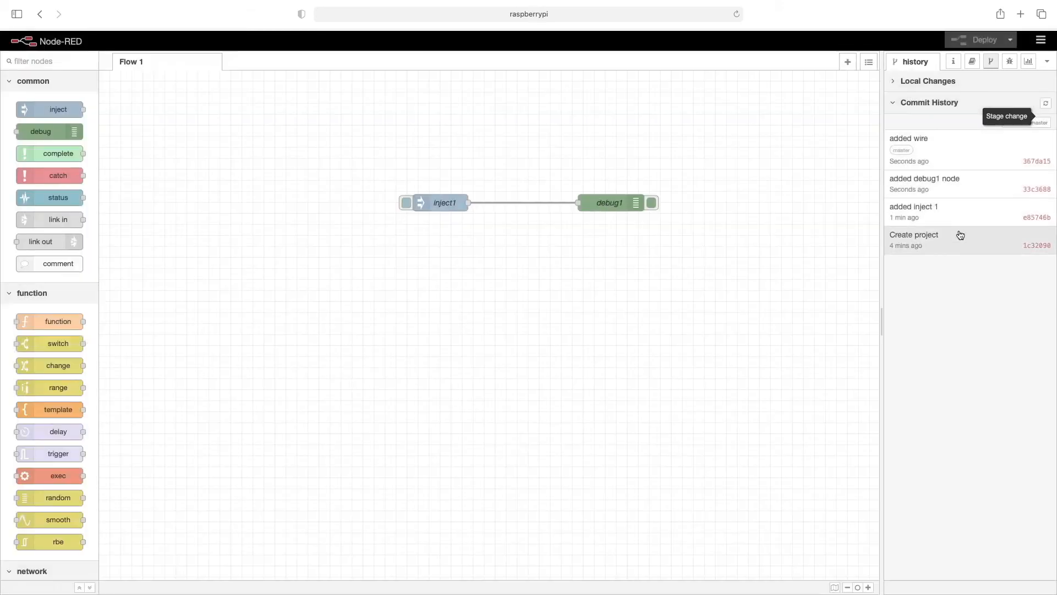
- Examine the "added inject 1" commit, expanding Flow 1 and the inject1 node to view its properties
click(958, 219)
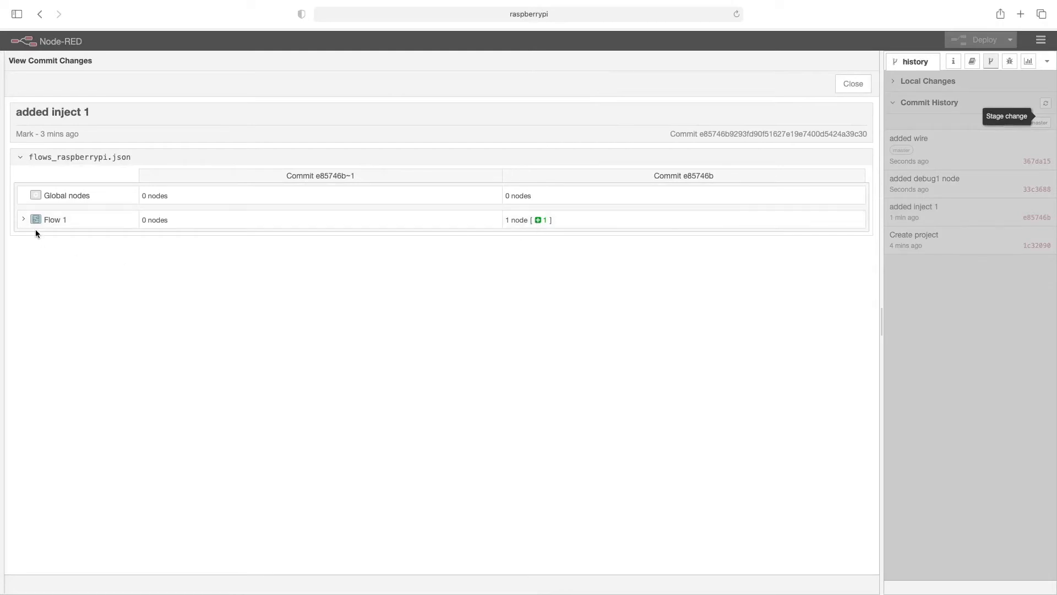
click(23, 219)
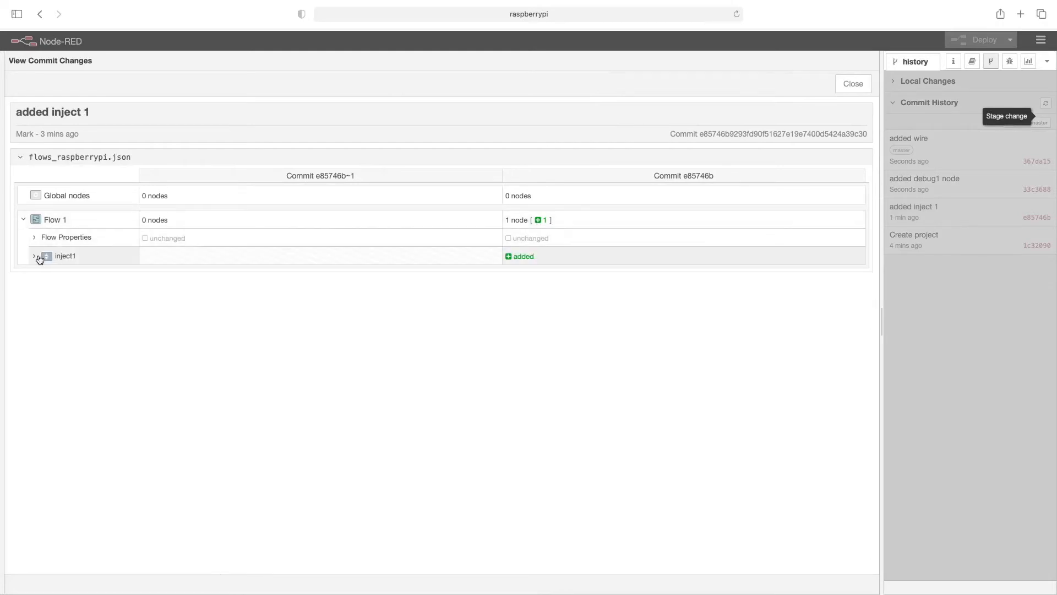
click(38, 257)
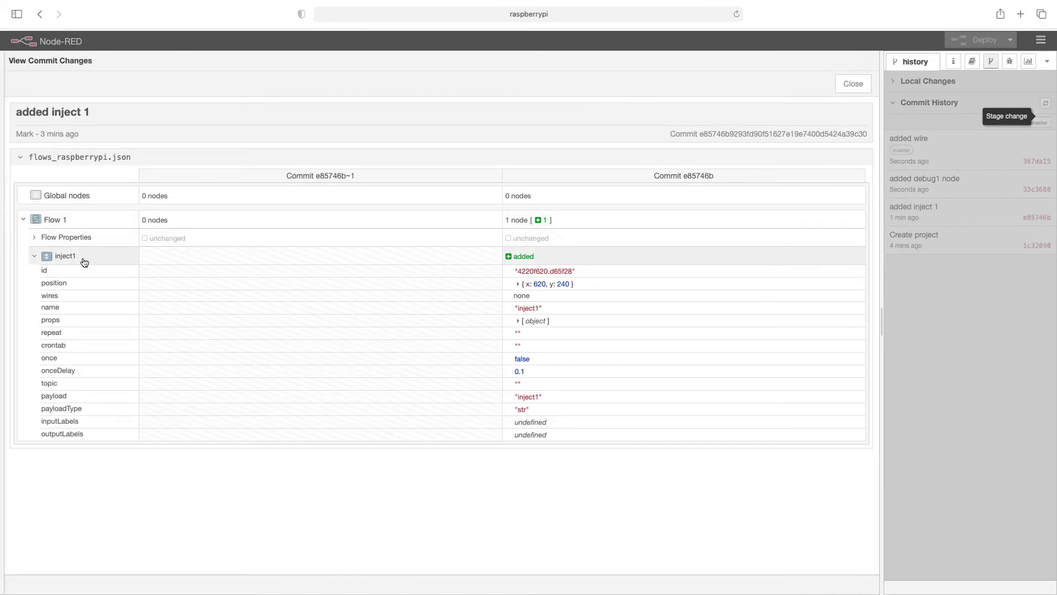
click(850, 85)
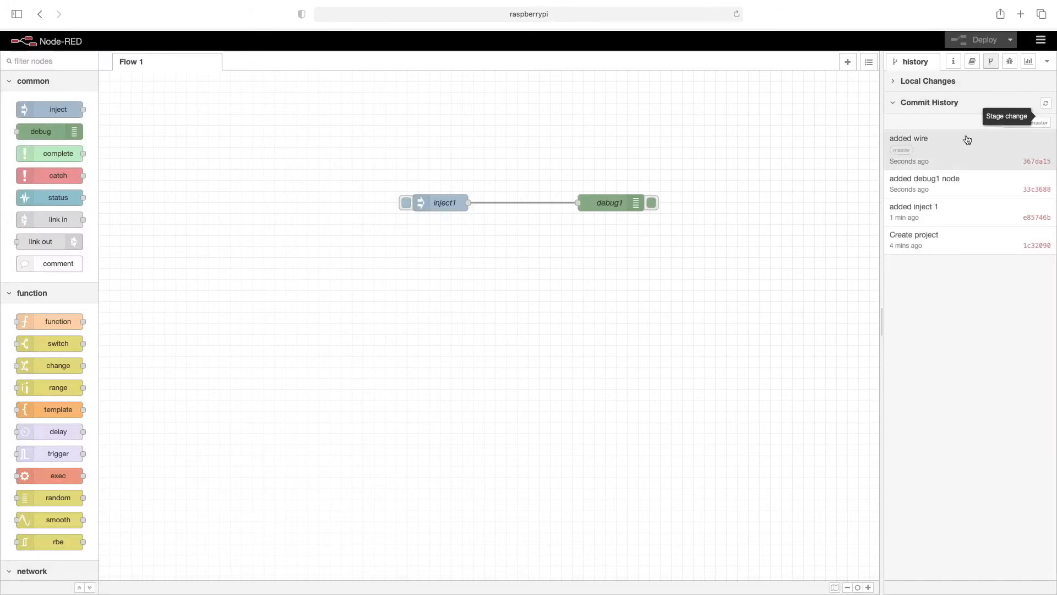
- Examine which Flow 1 nodes changed in the "added debug1 node" commit
click(952, 189)
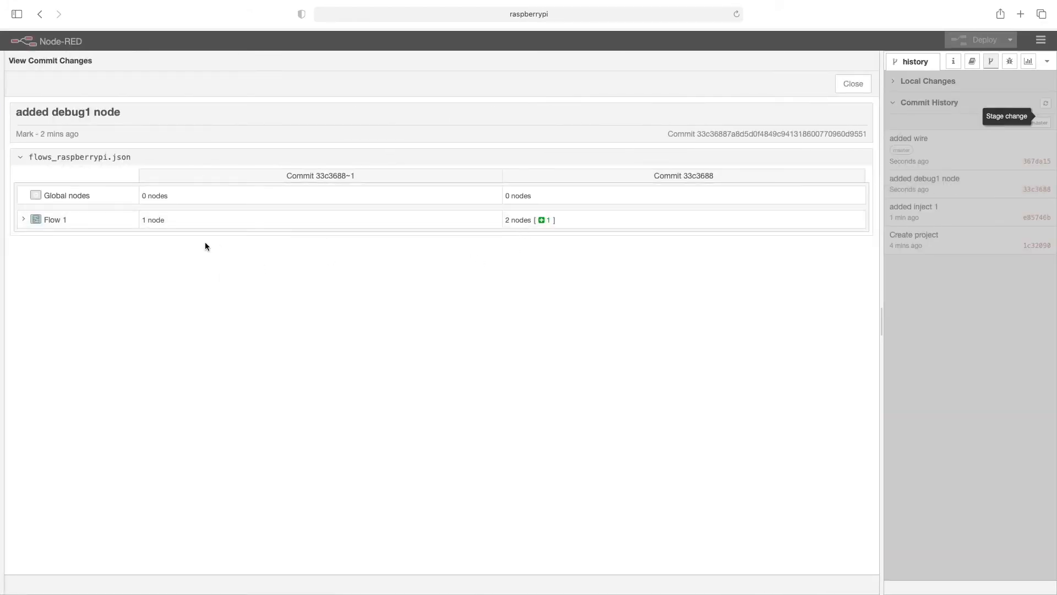
click(24, 221)
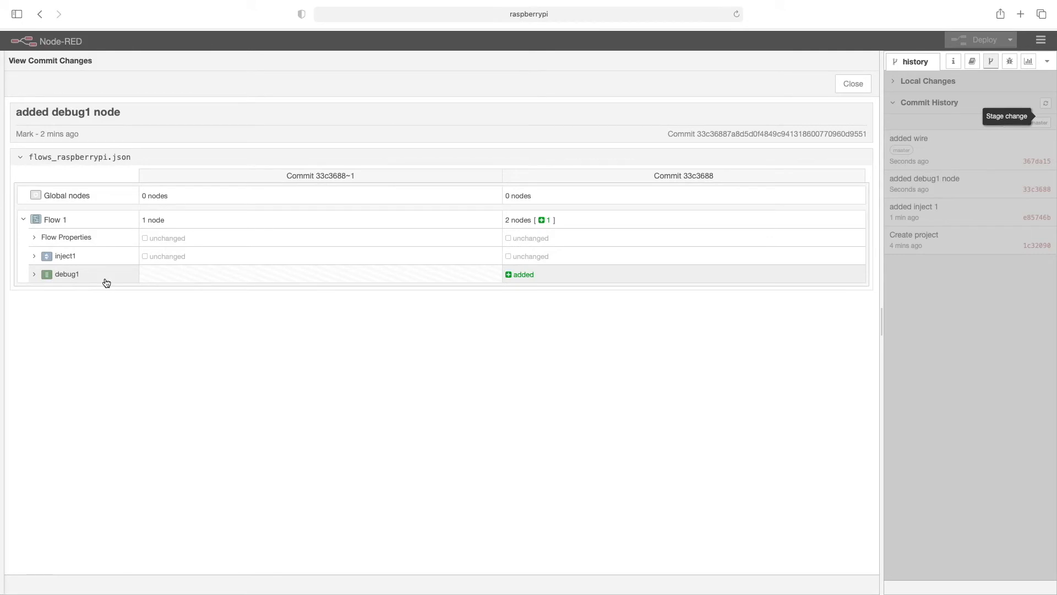
click(849, 85)
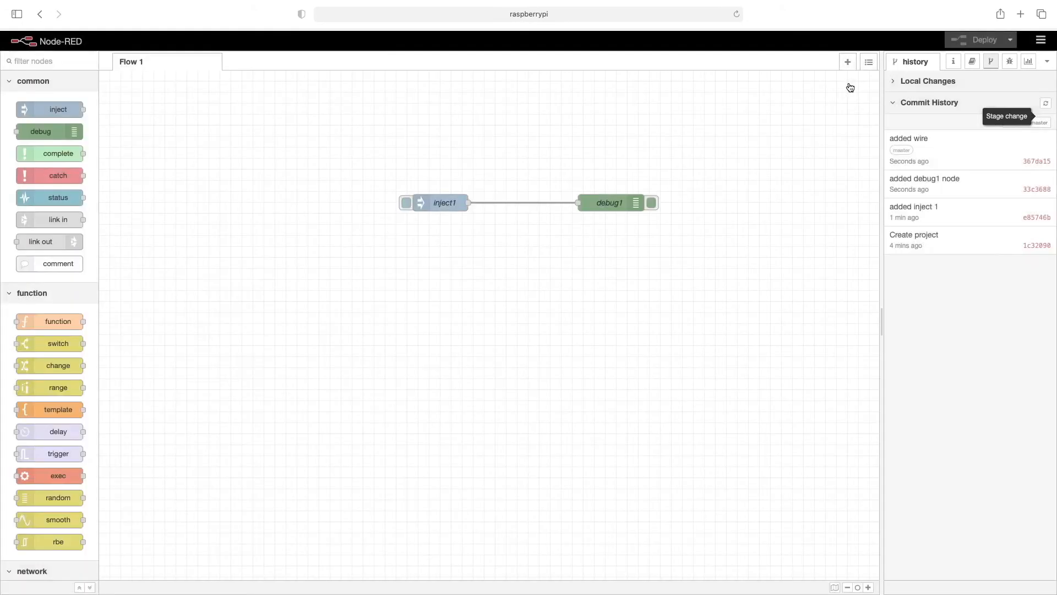
- Examine the "added wire" commit, expanding Flow 1 and inject1 to compare its wires between versions
click(963, 157)
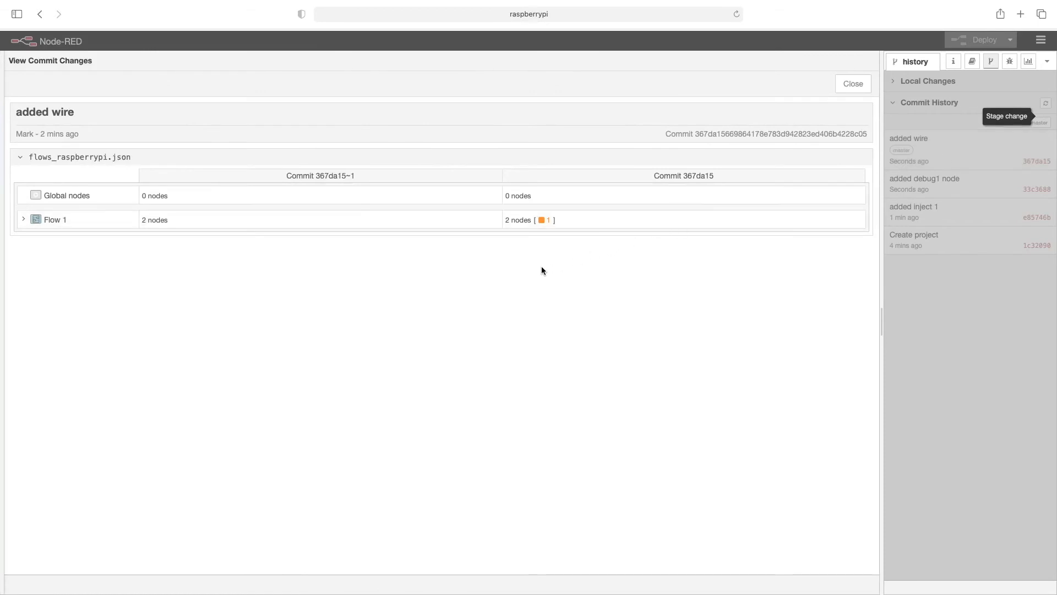
click(23, 219)
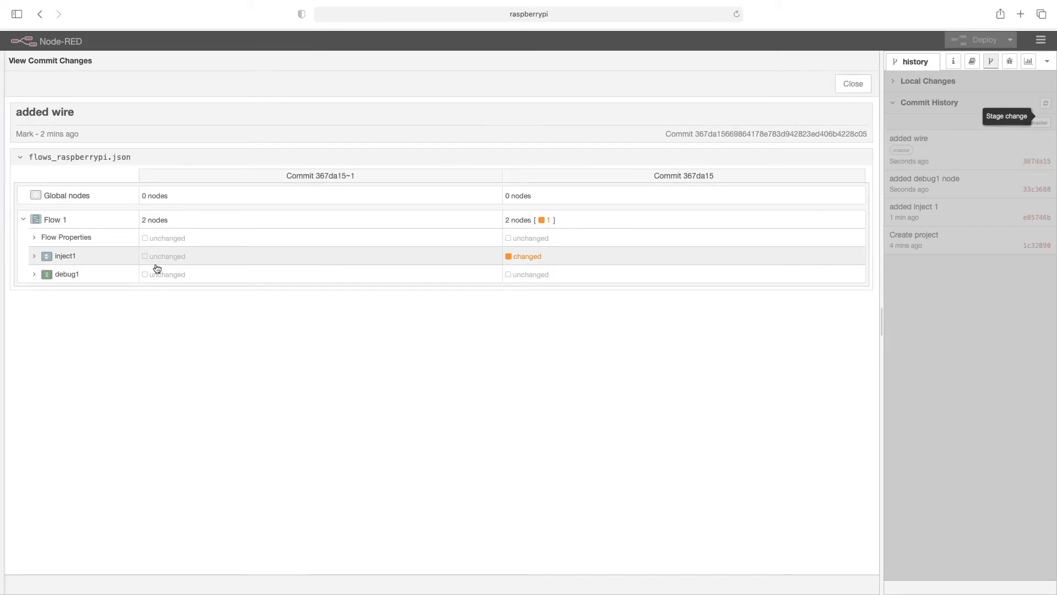
click(34, 256)
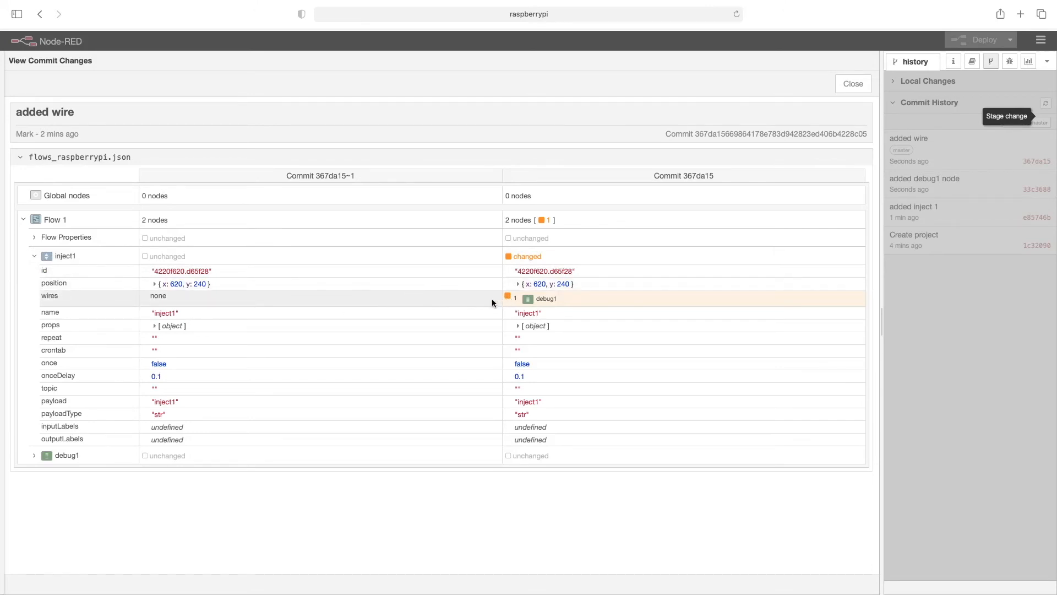
- Close the commit changes view and create a local branch named testbranch from master
click(853, 84)
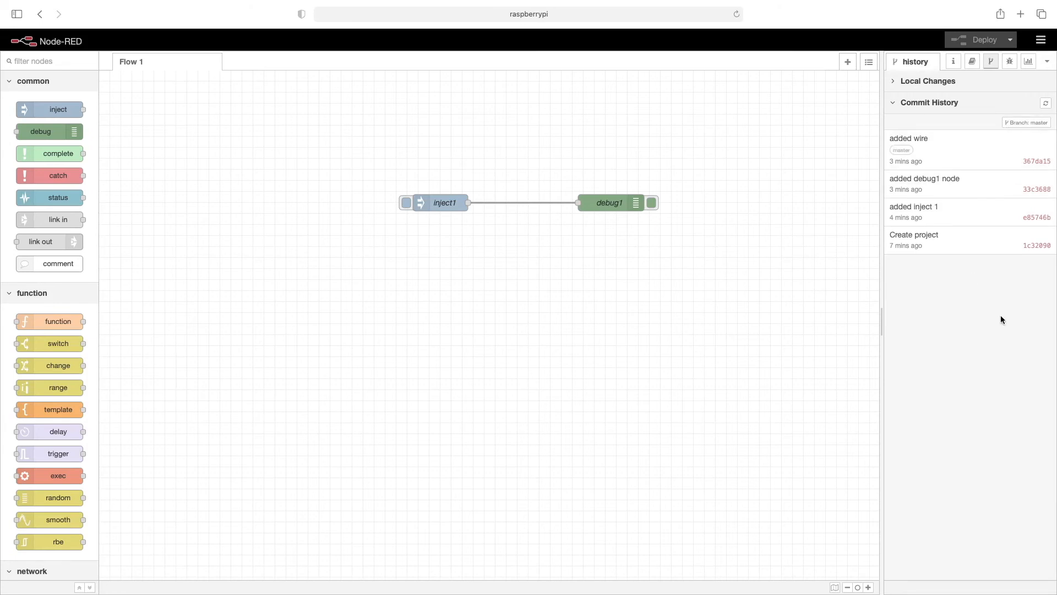
click(1020, 124)
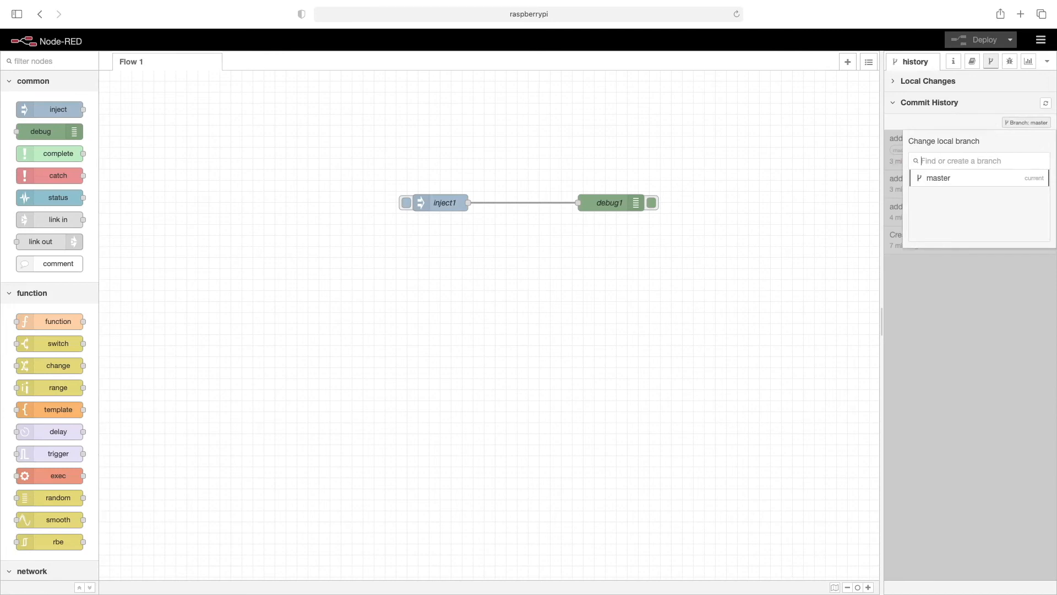
text(testbranch)
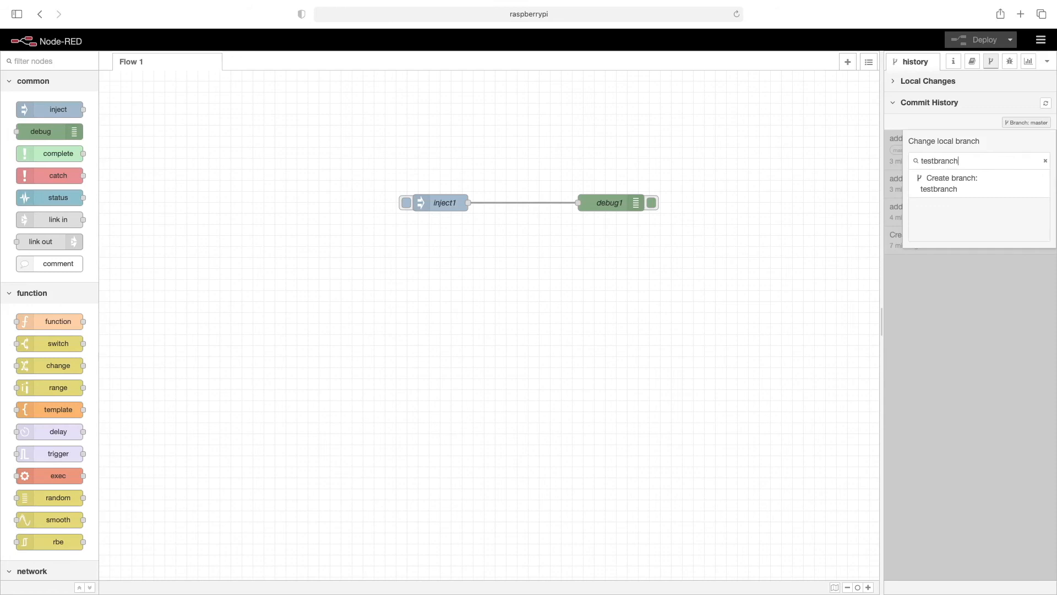
click(958, 189)
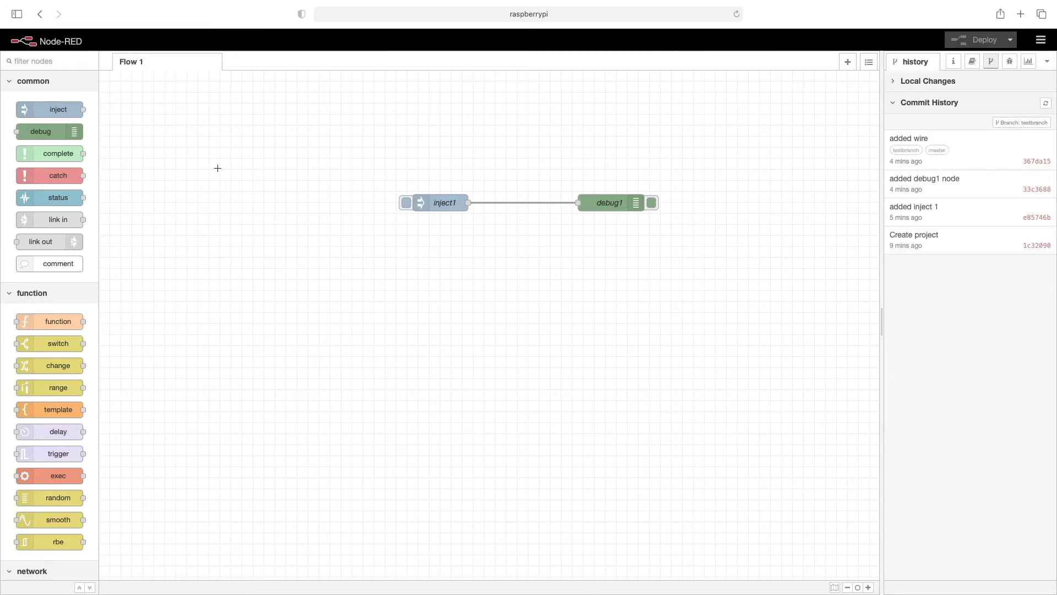
- Add an inject node below inject1, name it inject2, remove its msg.topic property and set msg.payload to the string "inject2"
drag(75, 111, 457, 237)
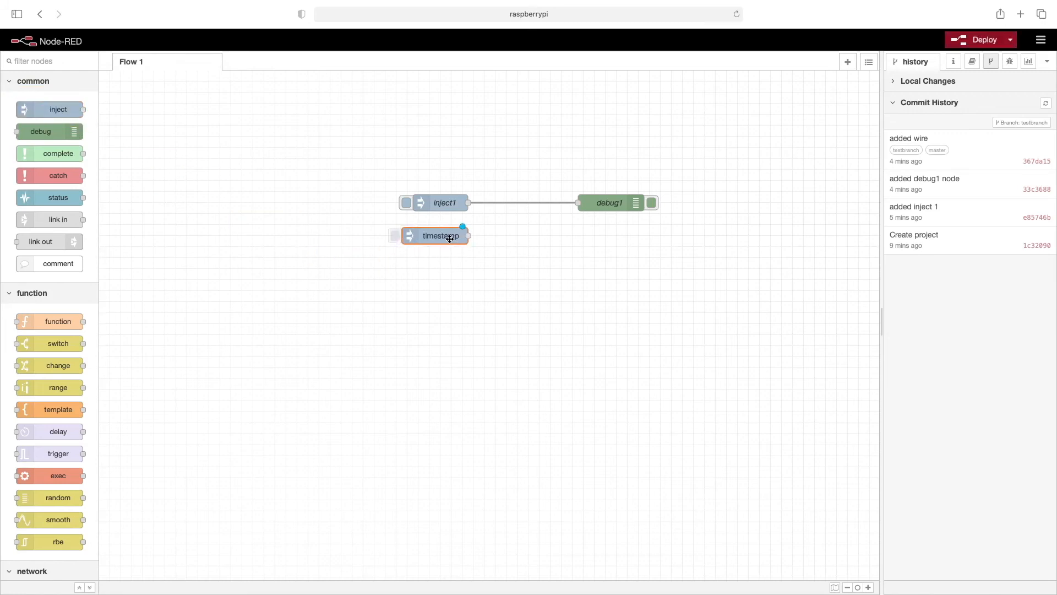
double_click(450, 239)
click(725, 146)
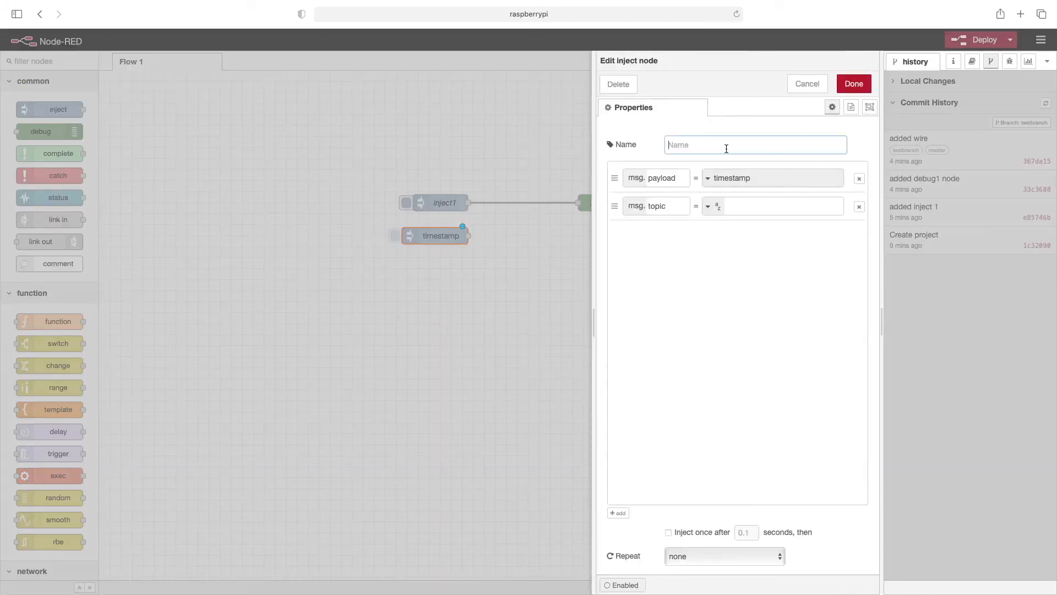
text(inject2)
click(860, 208)
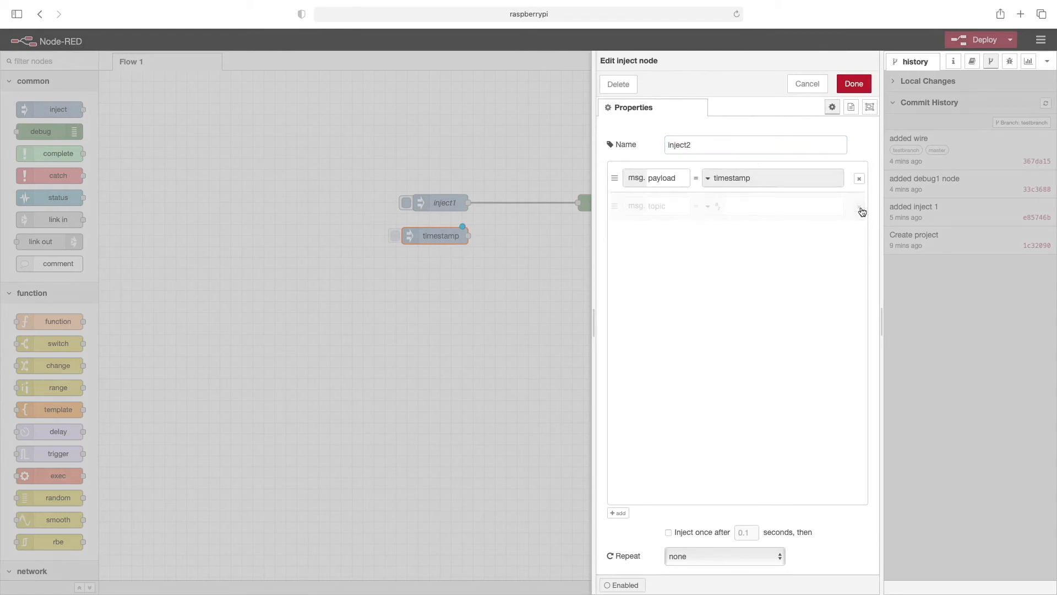
click(709, 179)
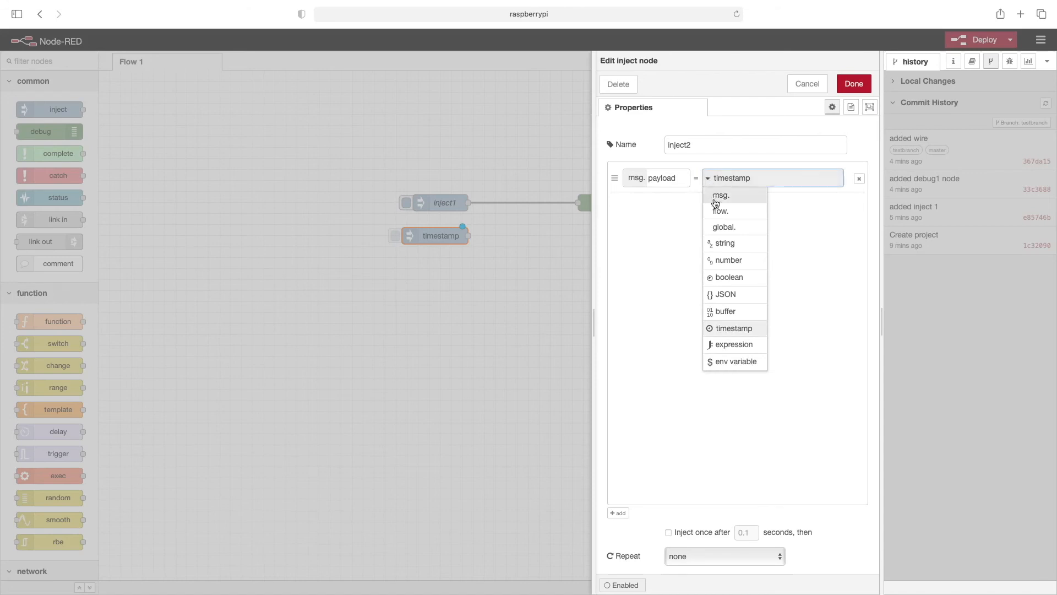
click(730, 244)
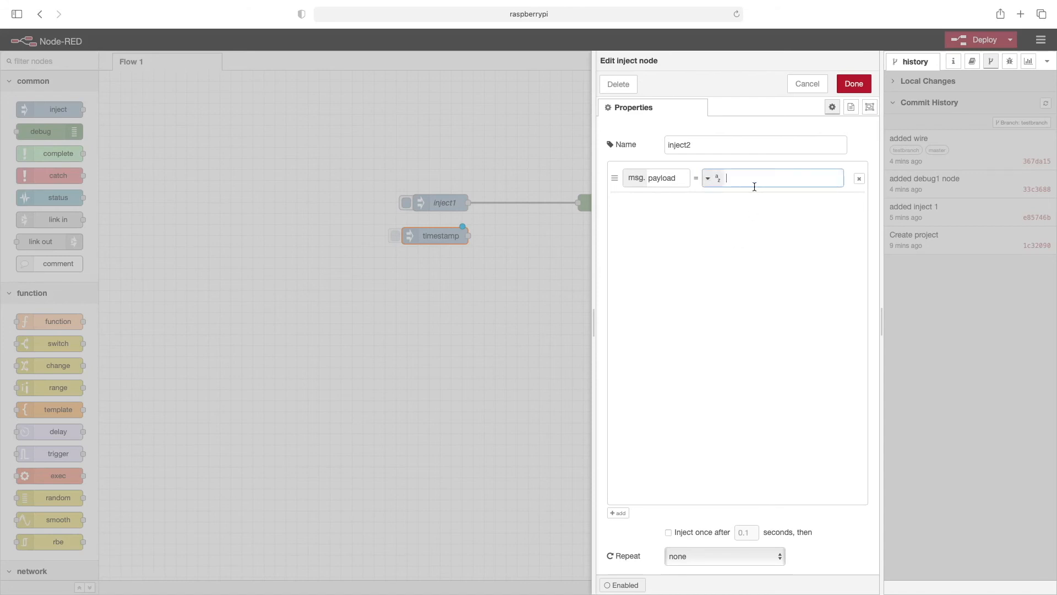
text(inject2)
click(853, 83)
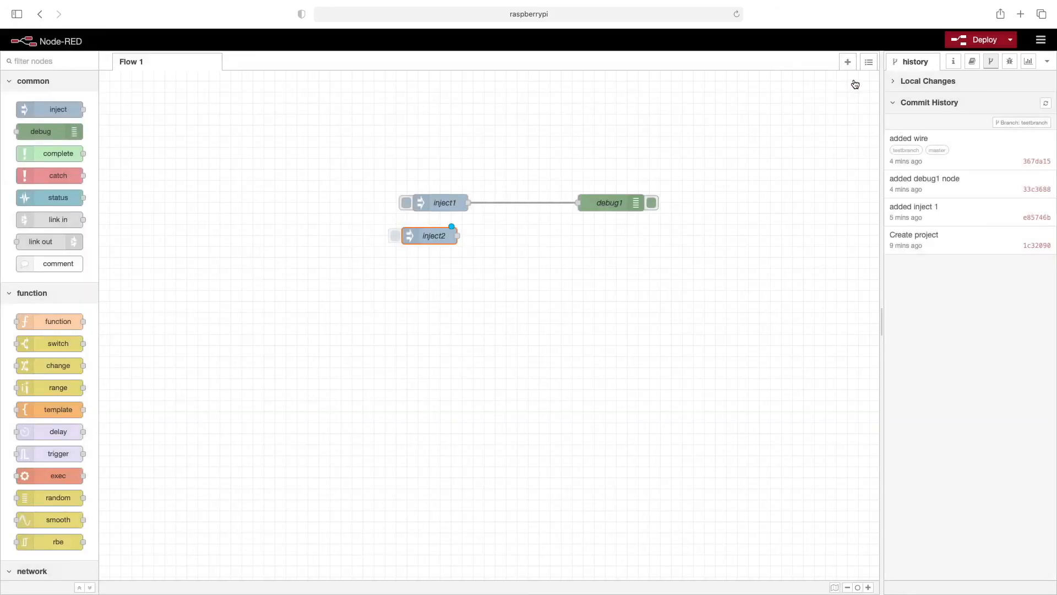
- Deploy the flow, then stage flows_raspberrypi.json and commit it to testbranch with the message "add inject2"
click(965, 44)
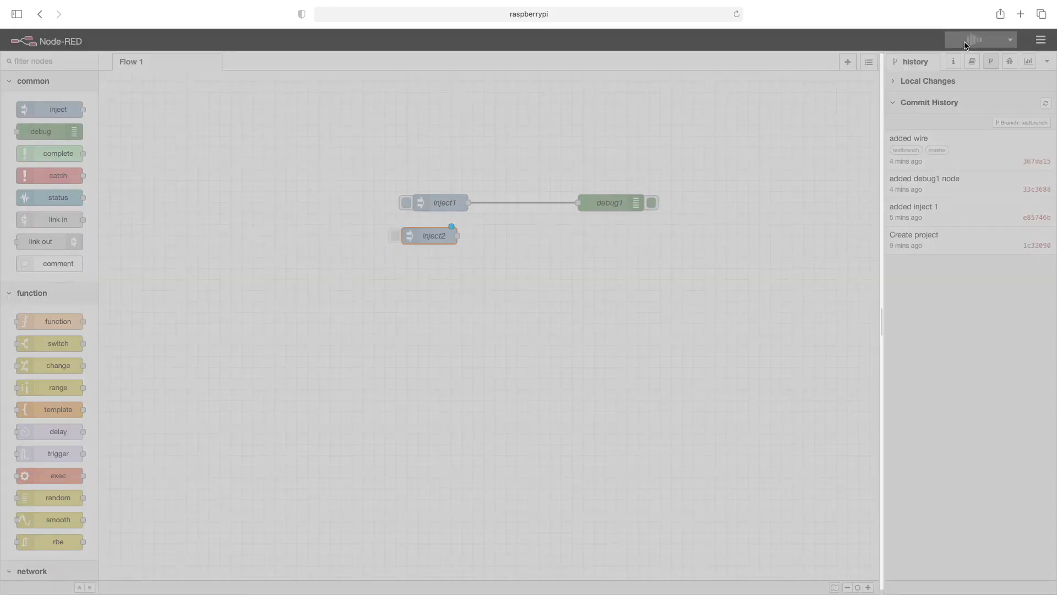
click(928, 83)
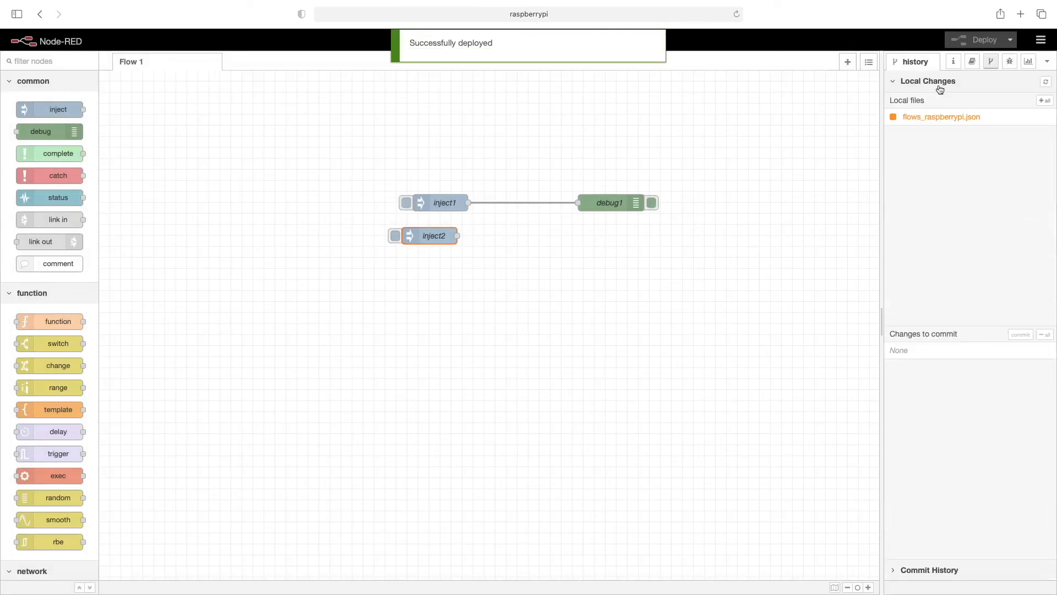
mouse_move(986, 118)
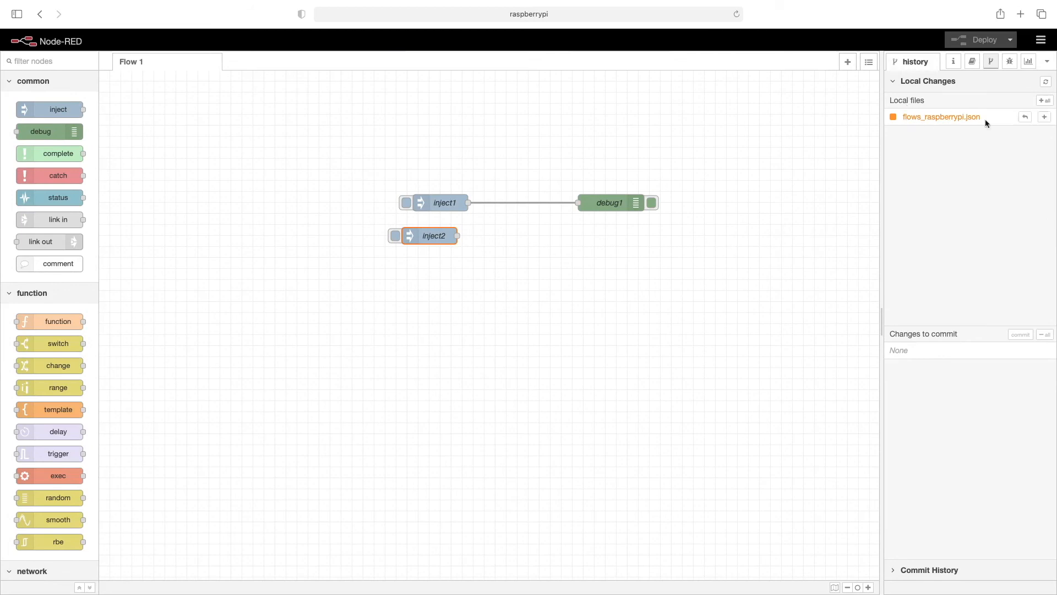
click(1045, 118)
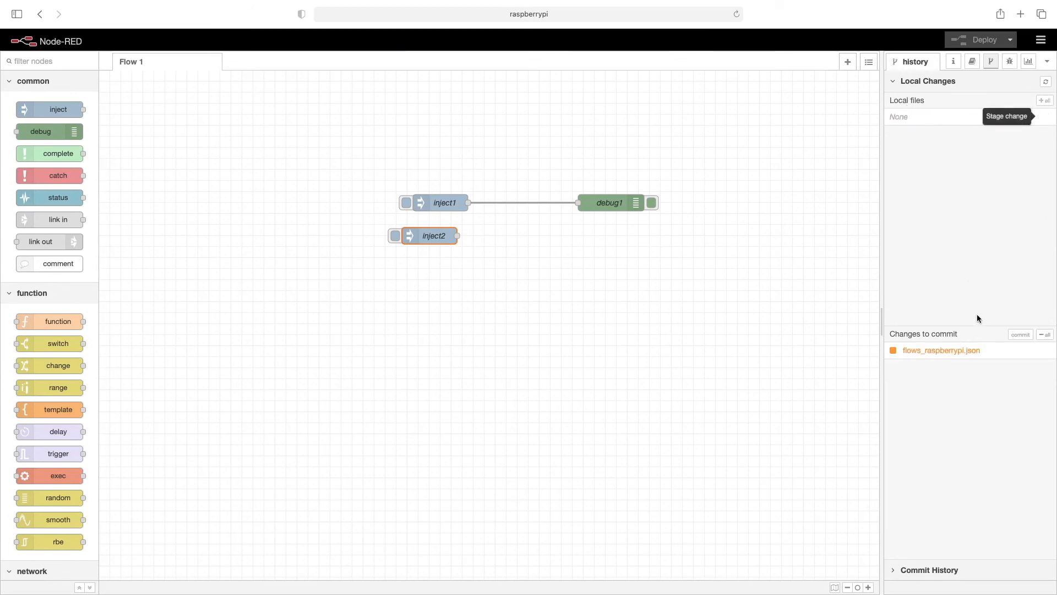
click(1022, 336)
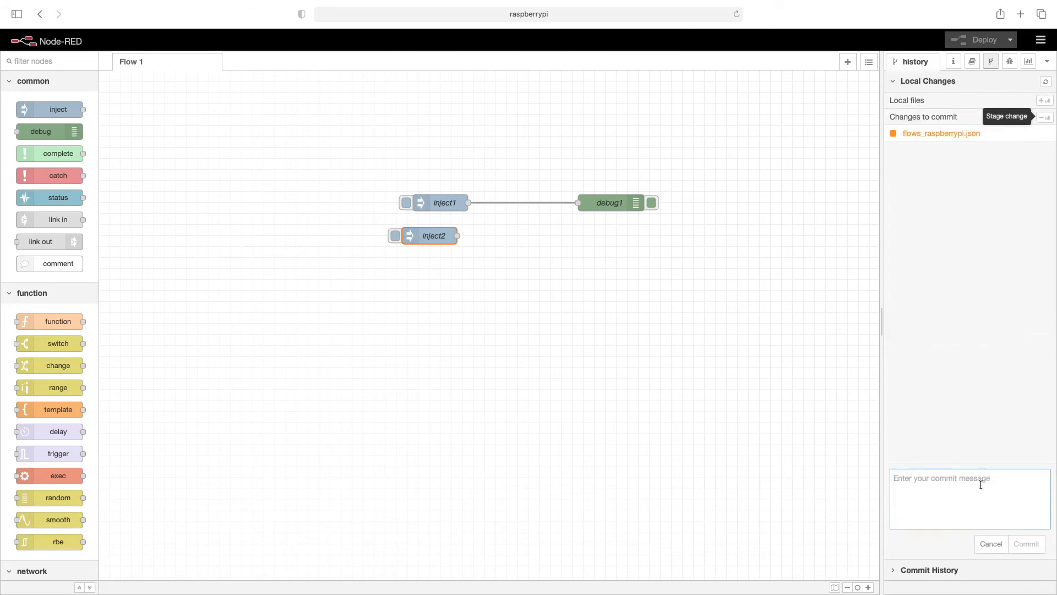
text(add)
text( u)
text(nject2)
click(1017, 545)
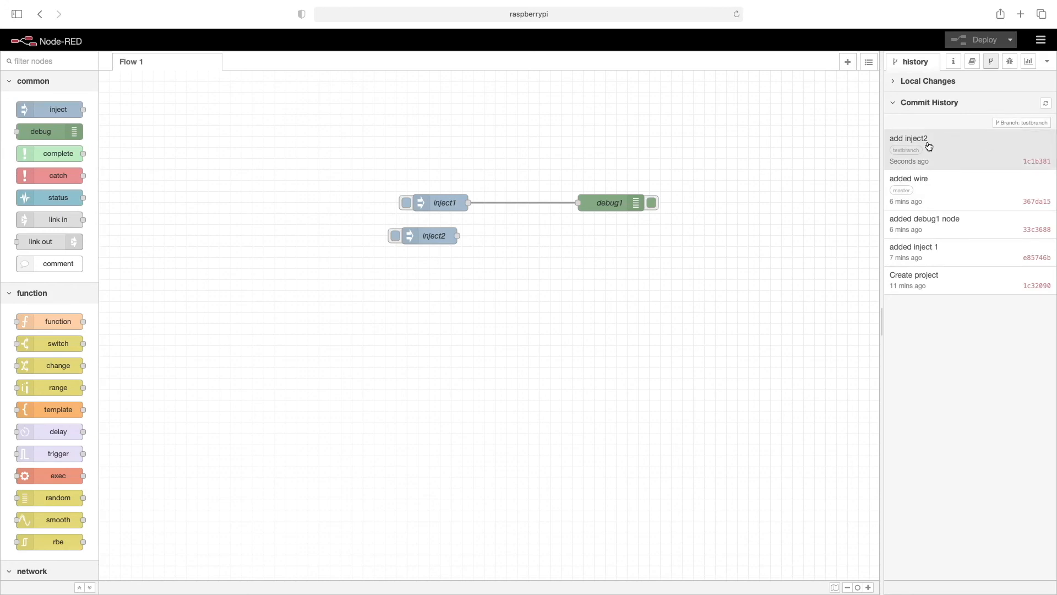
- Switch the local branch to master, back to testbranch and again to master to compare their flows
click(1017, 123)
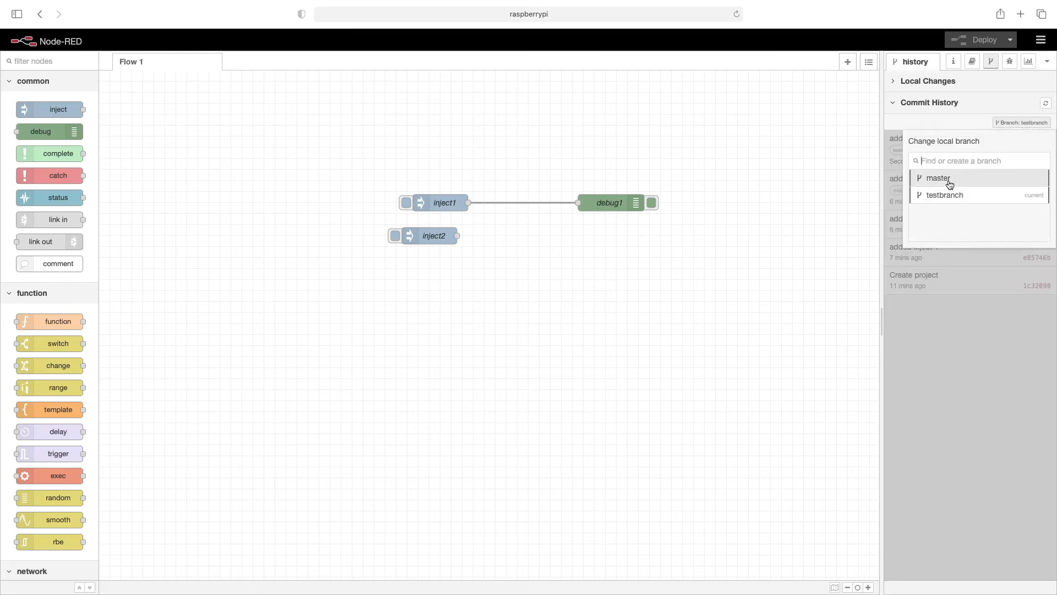
click(950, 182)
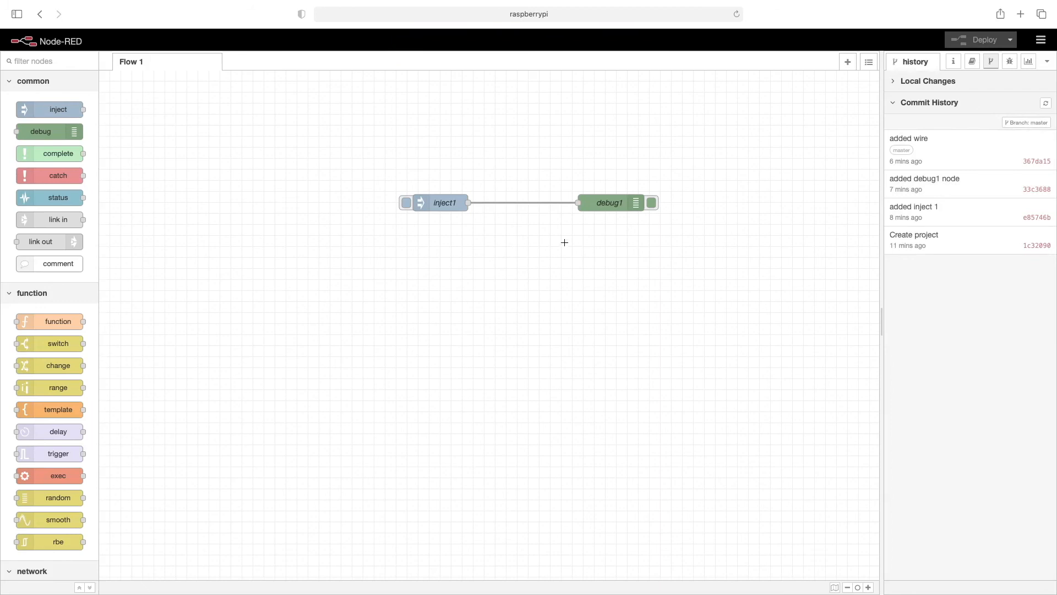
click(1016, 123)
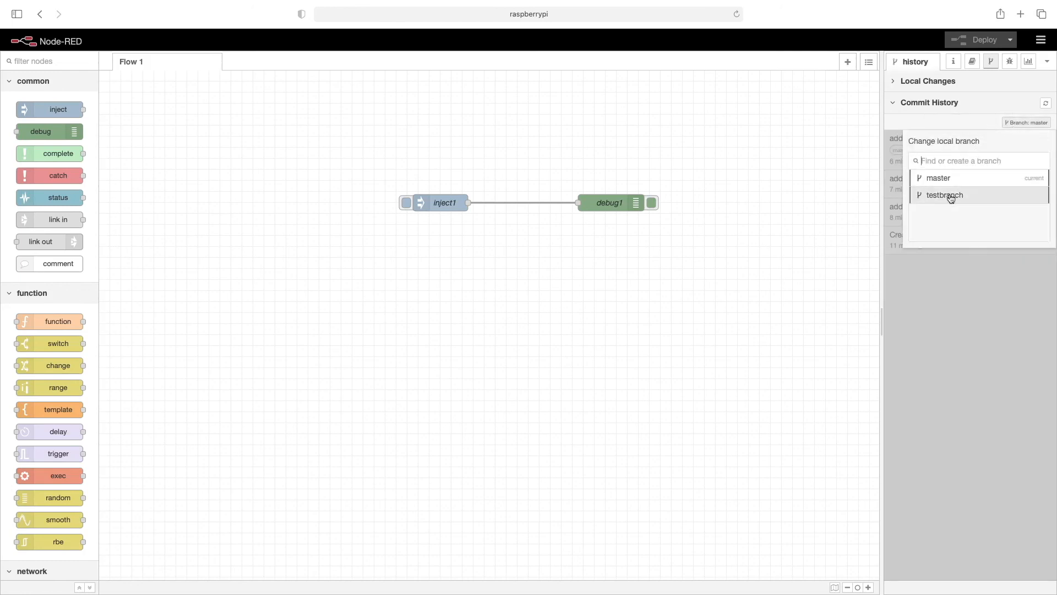
click(949, 195)
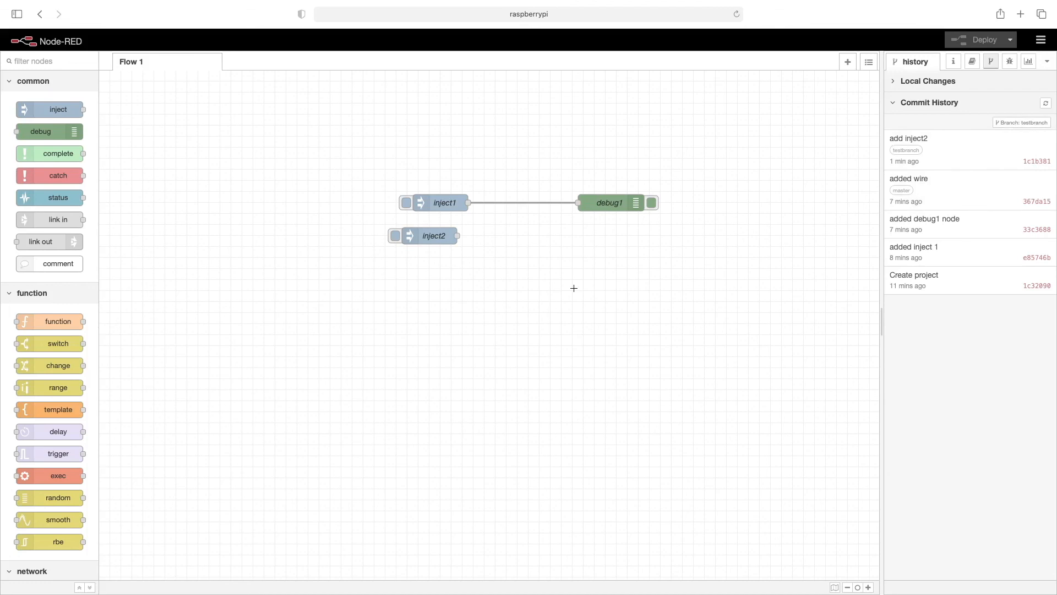
click(1015, 122)
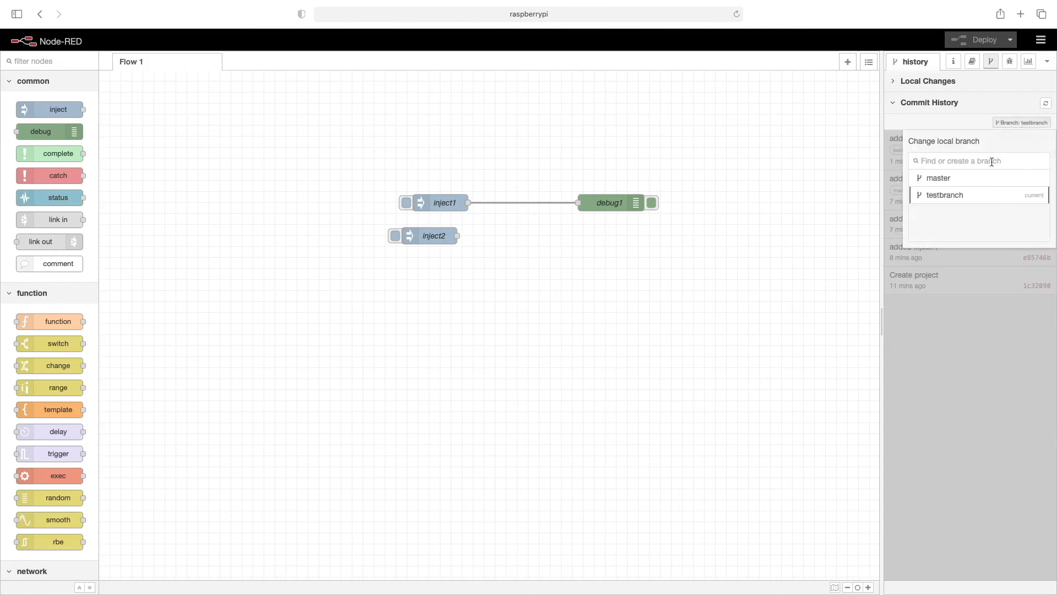
click(945, 177)
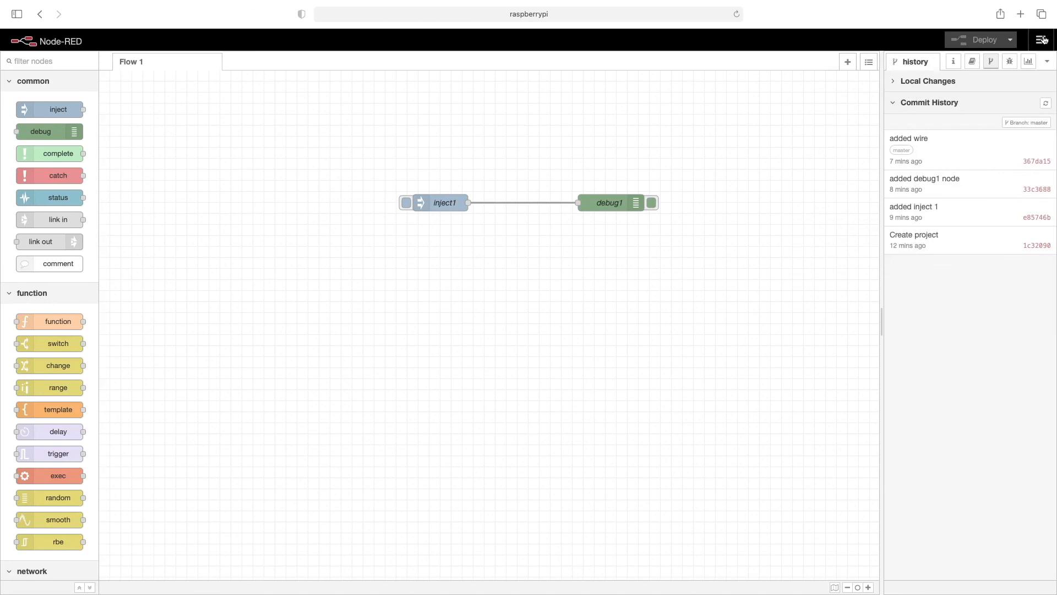
- Delete the unmerged testbranch from the project's version control settings and close the settings
click(1043, 39)
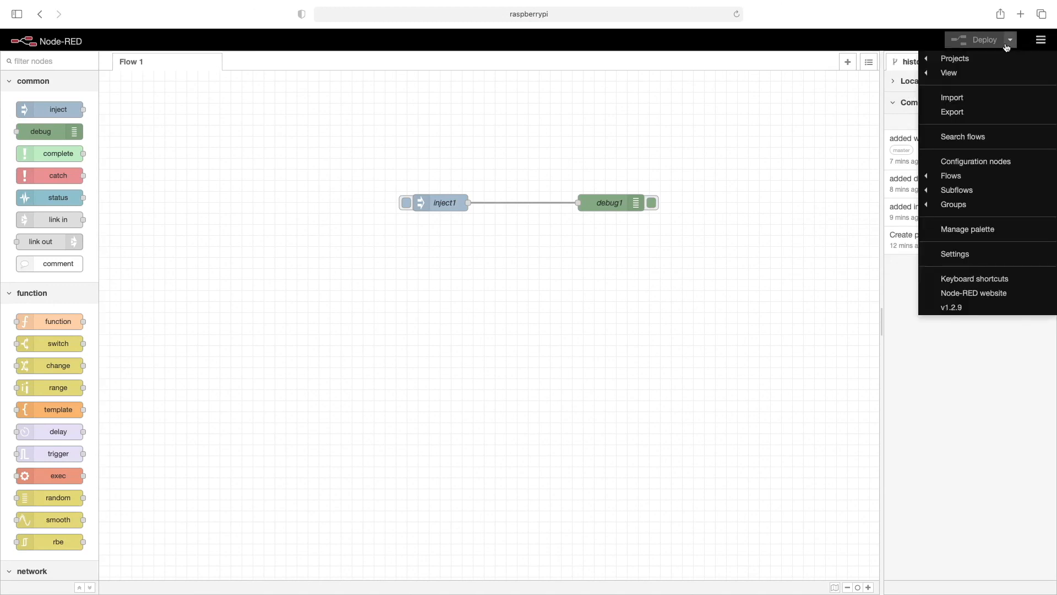
mouse_move(982, 59)
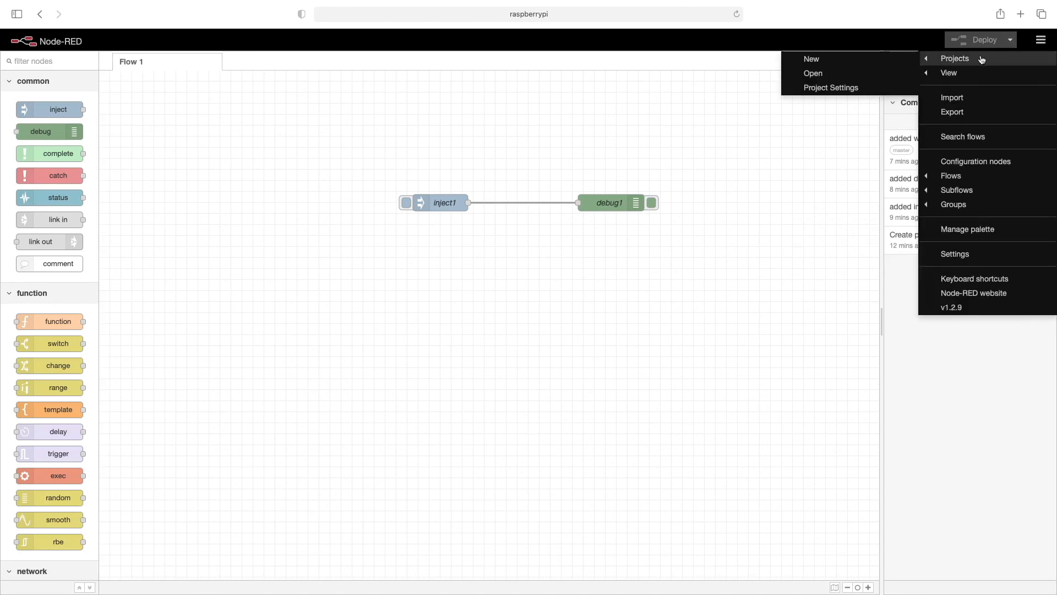
click(855, 89)
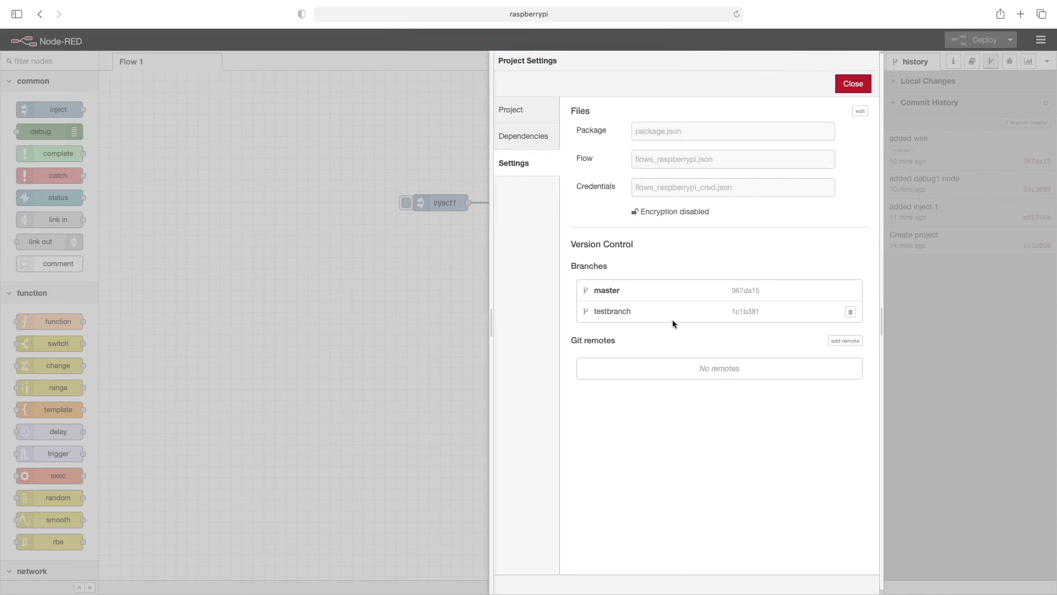
click(849, 312)
click(618, 81)
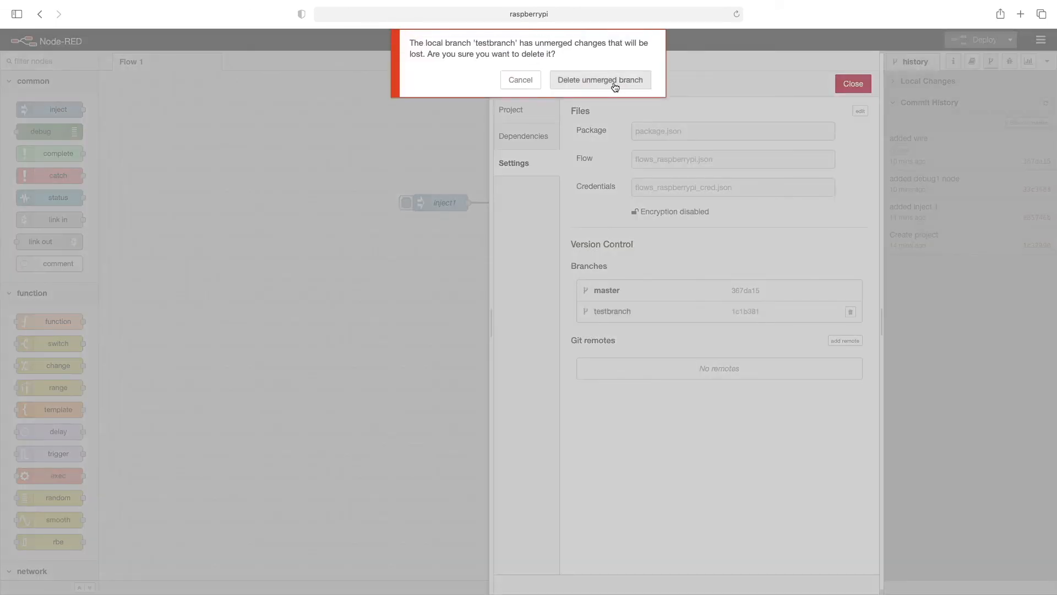
click(614, 82)
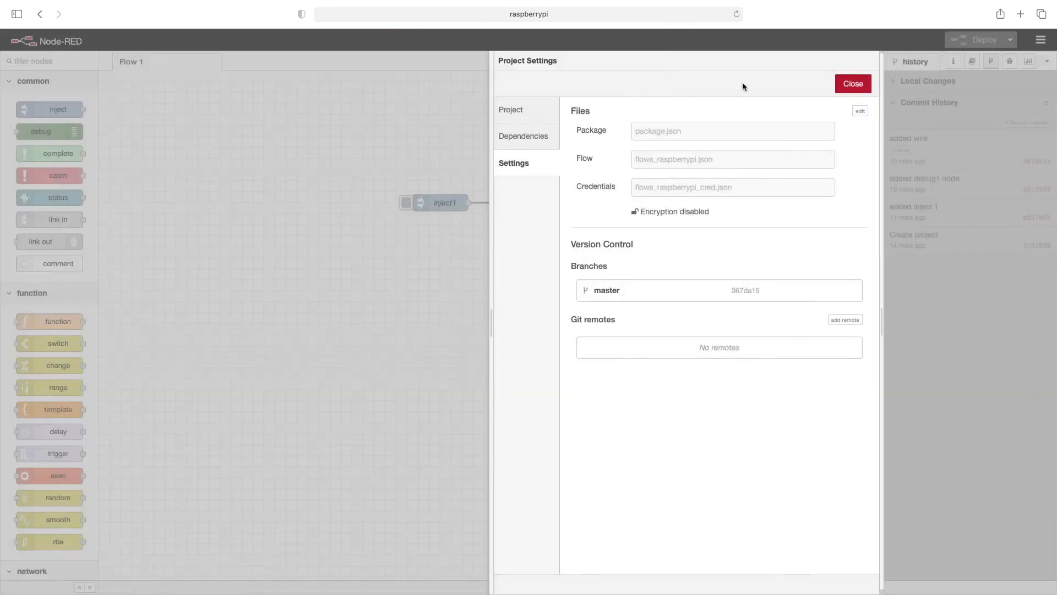
click(852, 83)
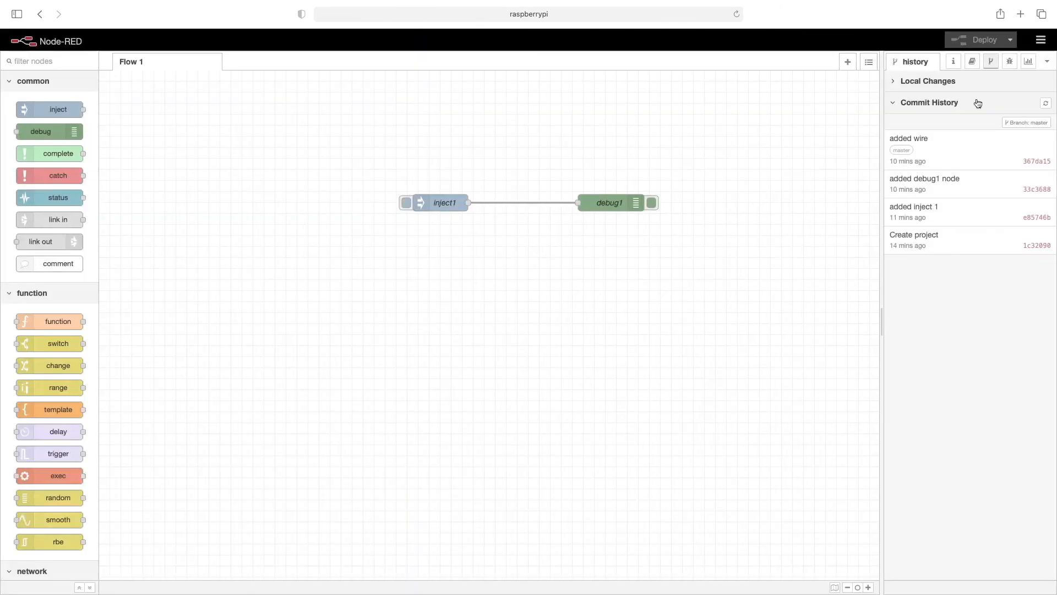